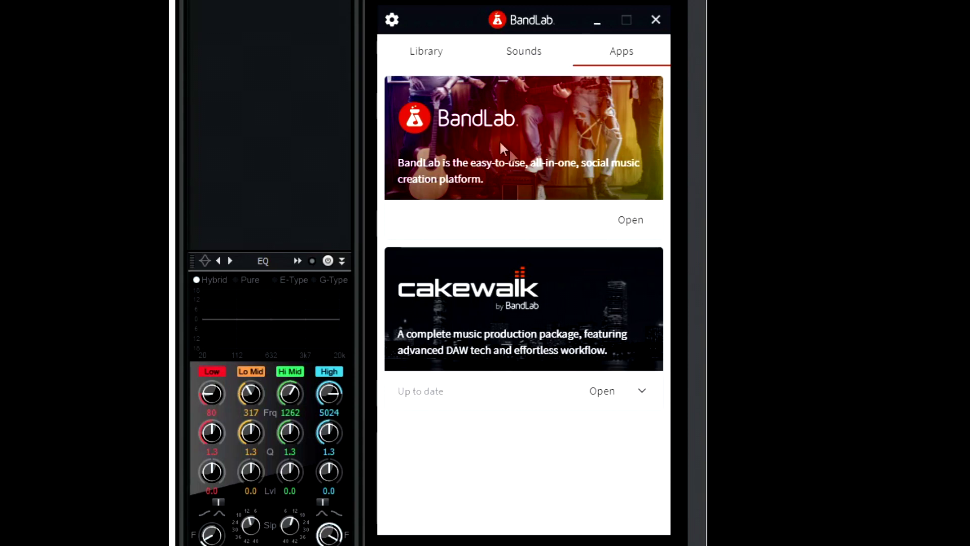
Step: Browse the loop packs in the Sounds collection and open the Lo-Fi Hip Hop Vol. 2 pack
click(524, 53)
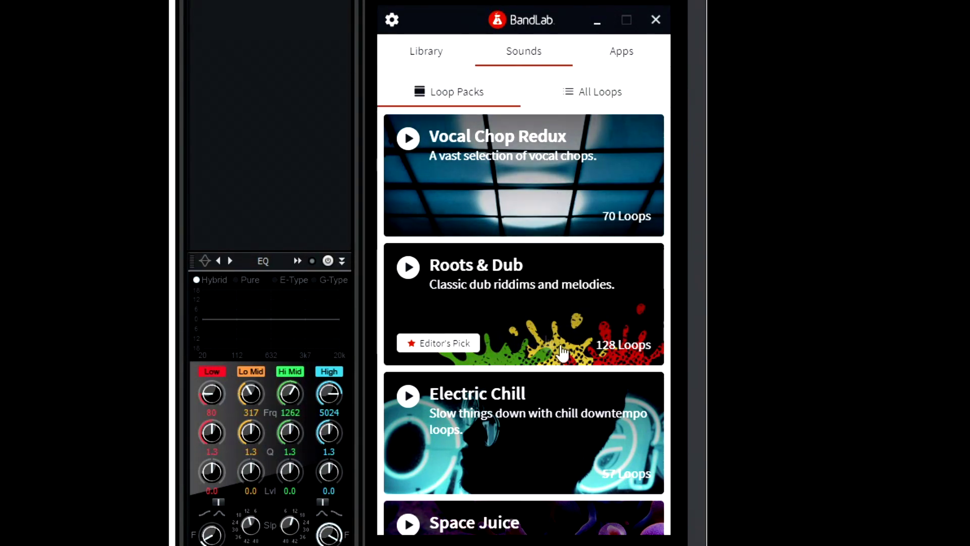
scroll(590, 196, down, 20)
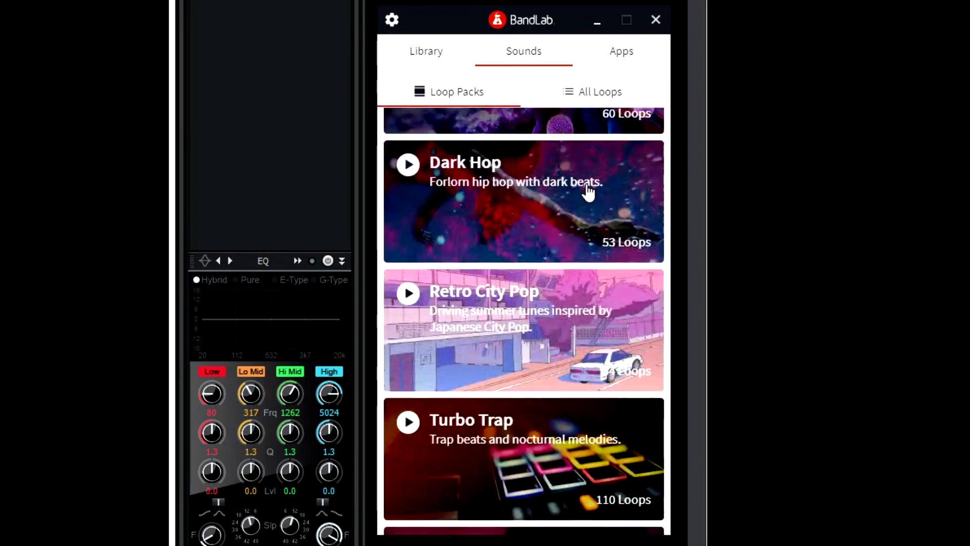
scroll(589, 192, down, 20)
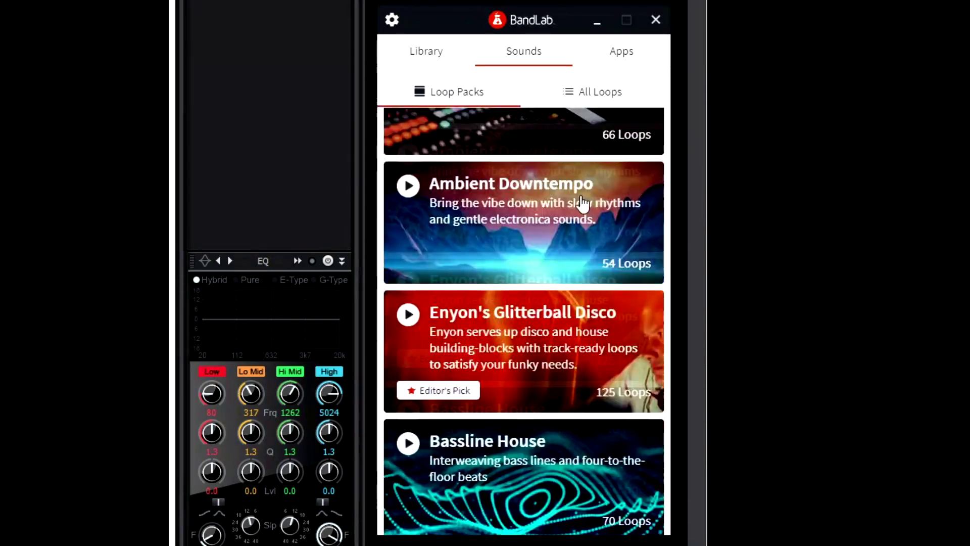
scroll(584, 211, down, 20)
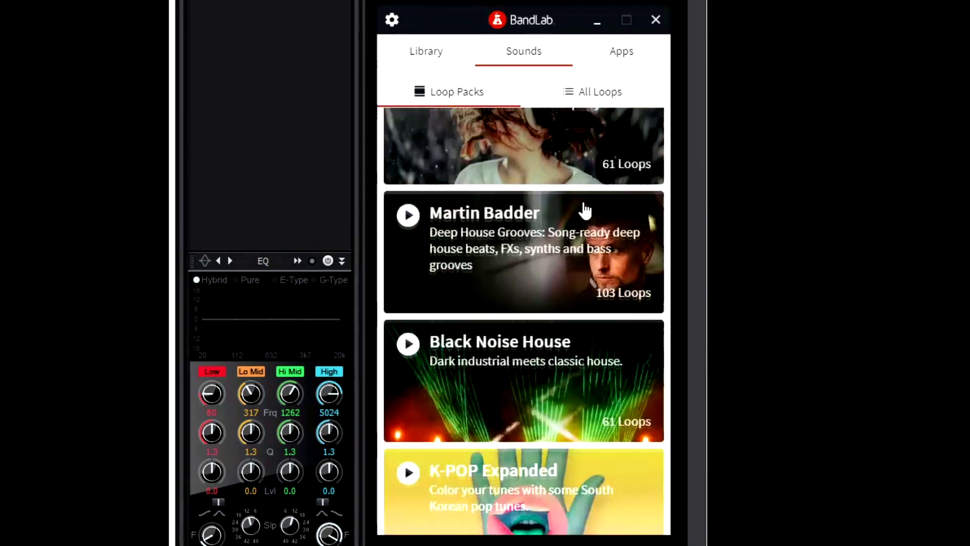
scroll(585, 210, up, 20)
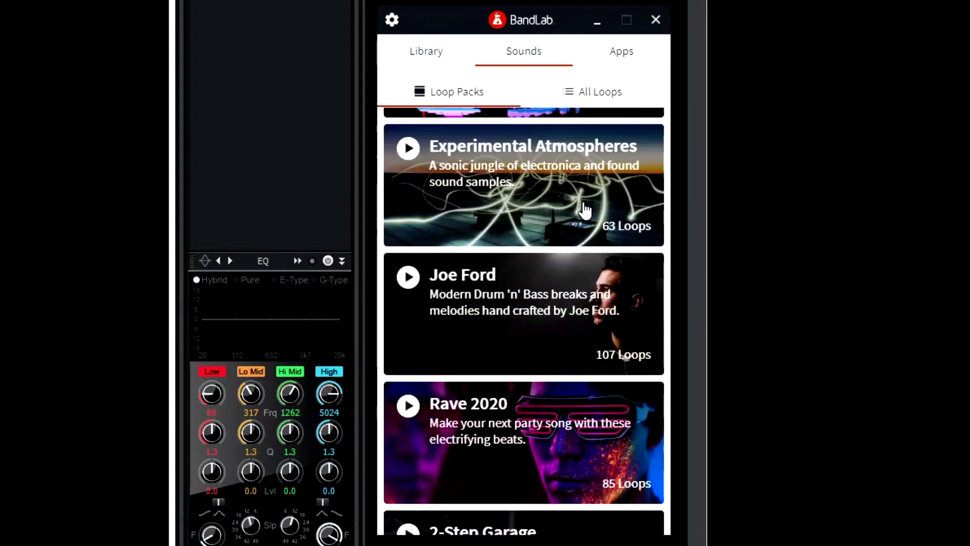
scroll(586, 210, up, 4)
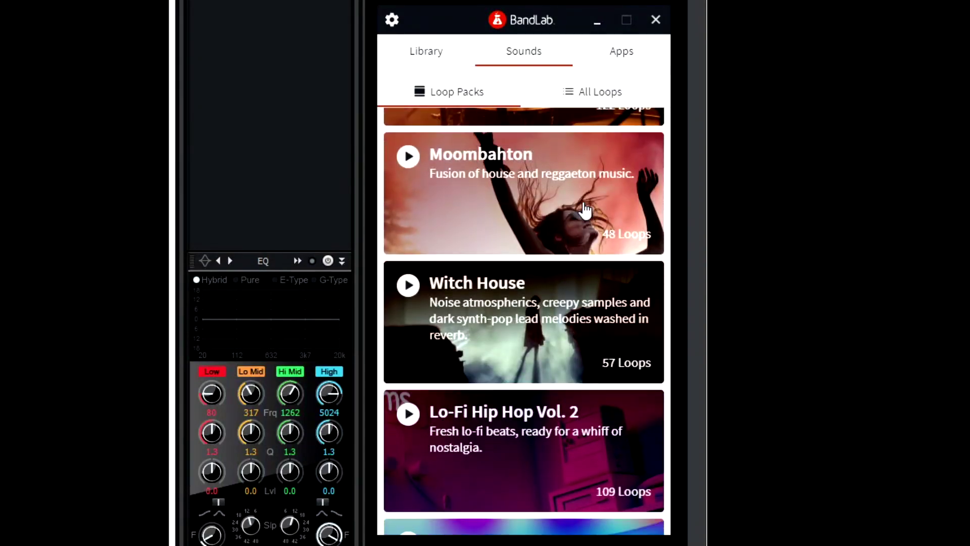
scroll(581, 210, down, 2)
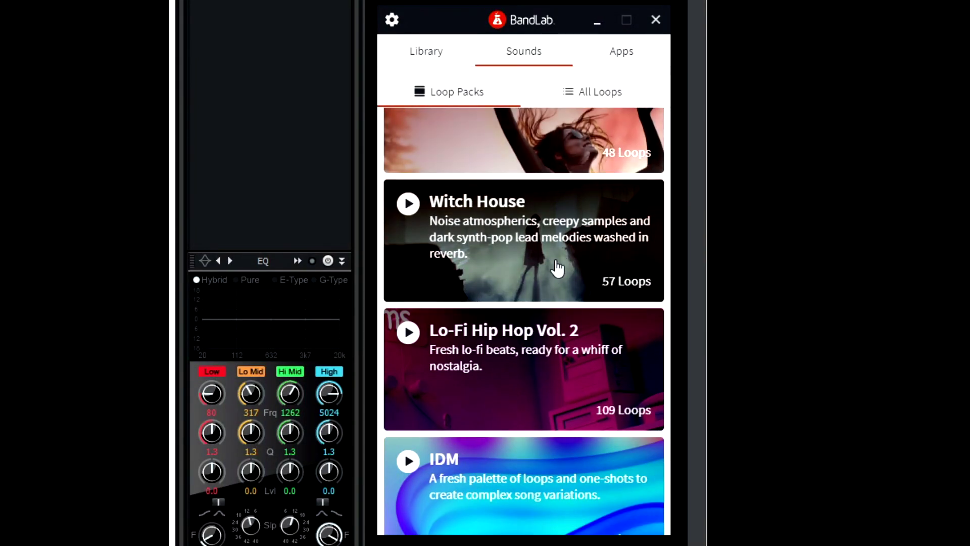
scroll(557, 268, down, 2)
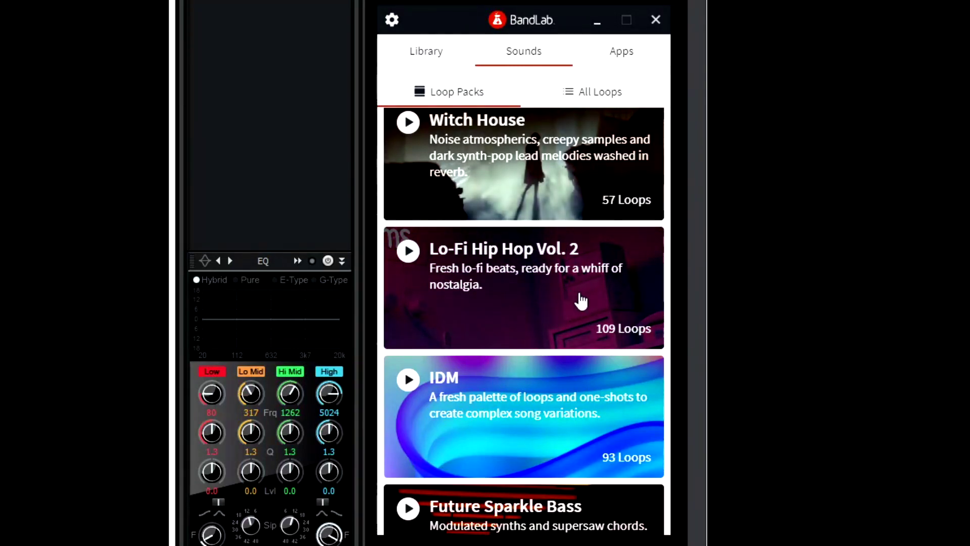
click(624, 334)
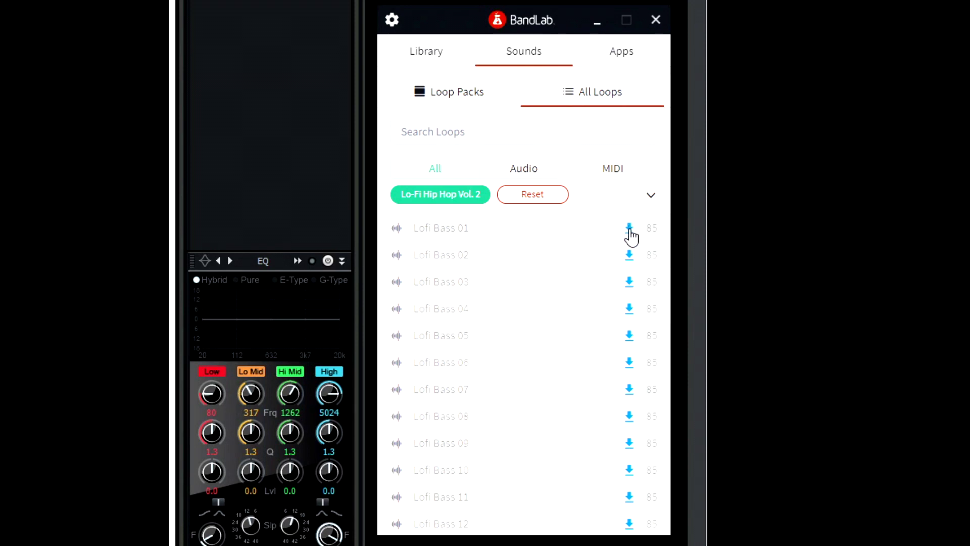
Step: Find the guitar loops in the pack and preview Lofi Guitar 01 through Lofi Guitar 04
scroll(505, 299, down, 8)
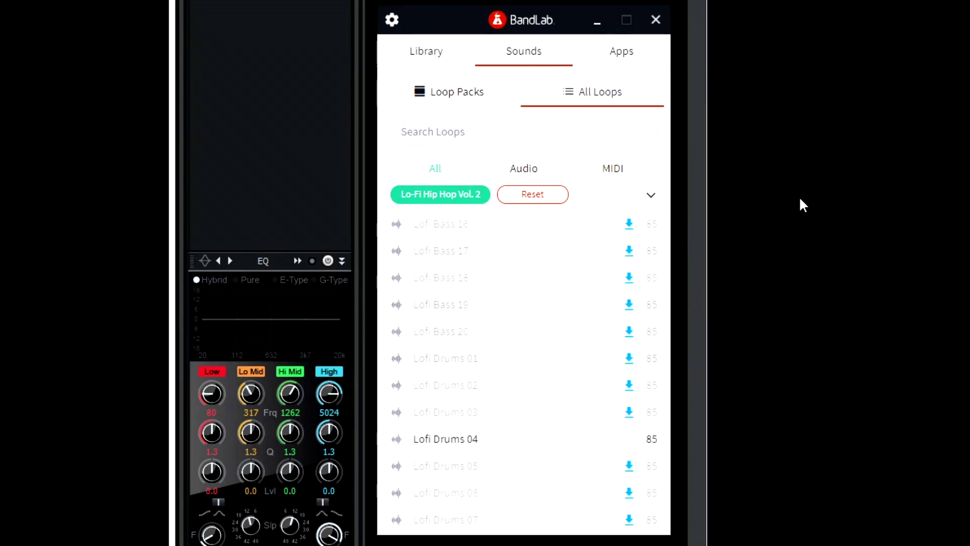
scroll(494, 328, down, 10)
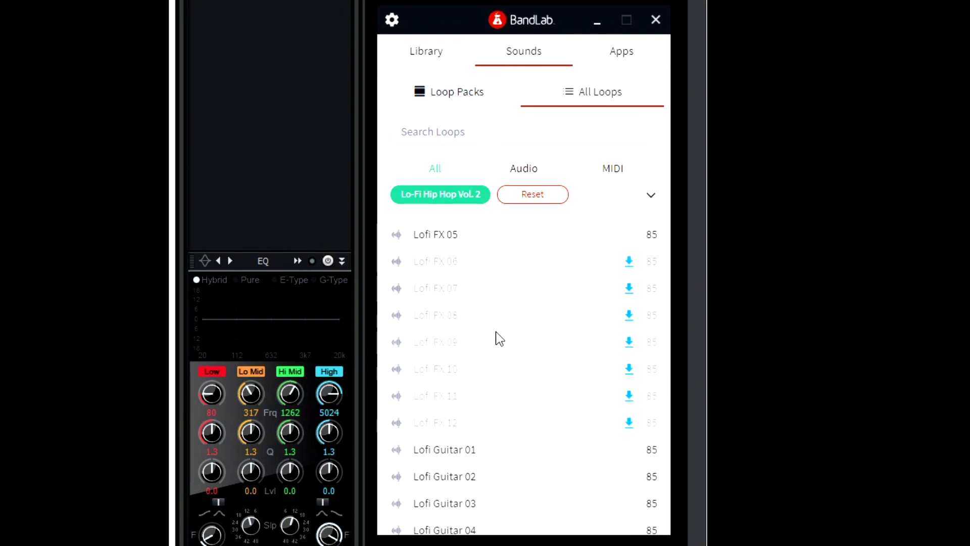
scroll(551, 344, down, 3)
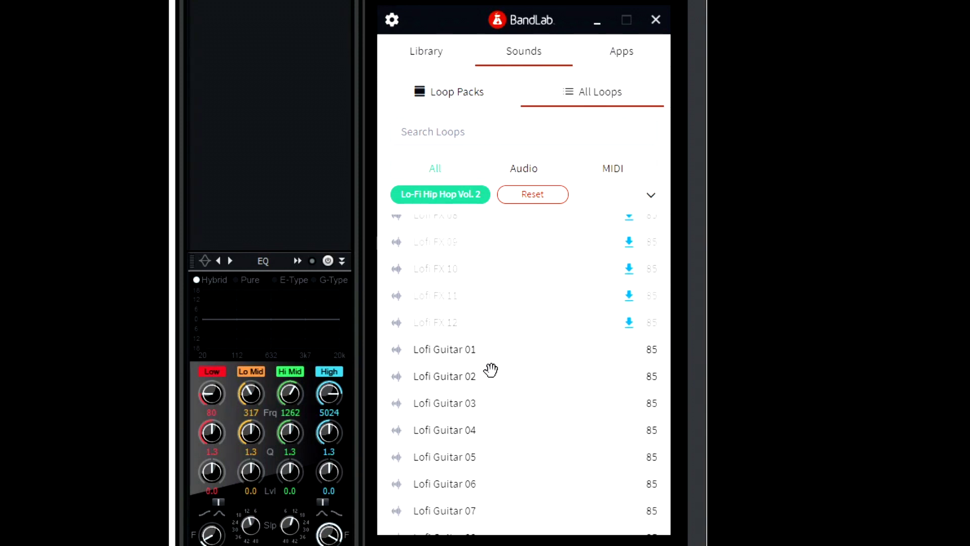
click(539, 354)
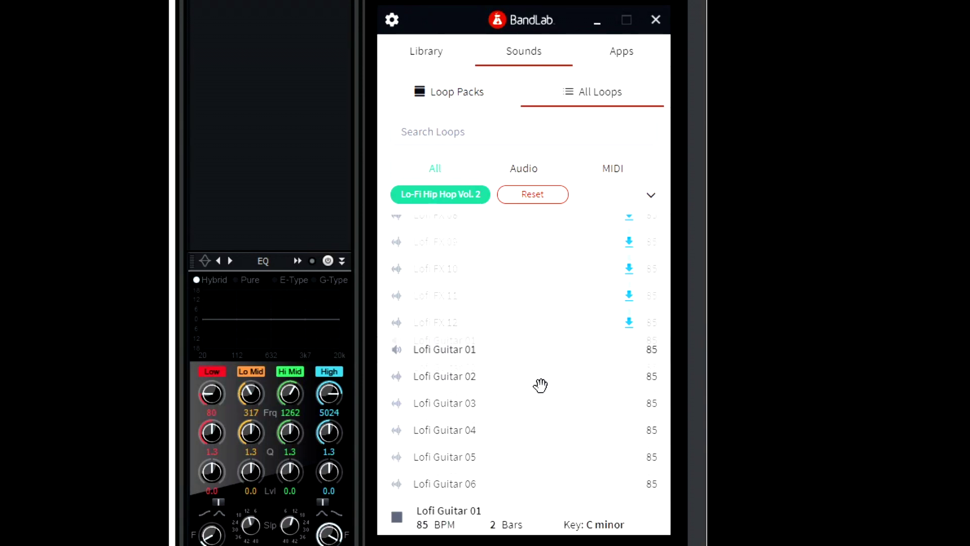
scroll(540, 385, down, 3)
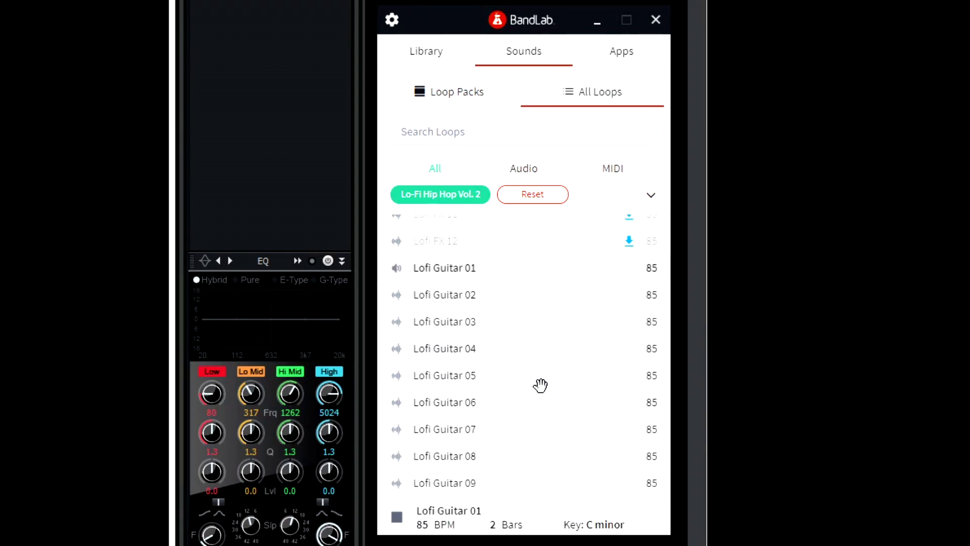
click(538, 299)
click(543, 330)
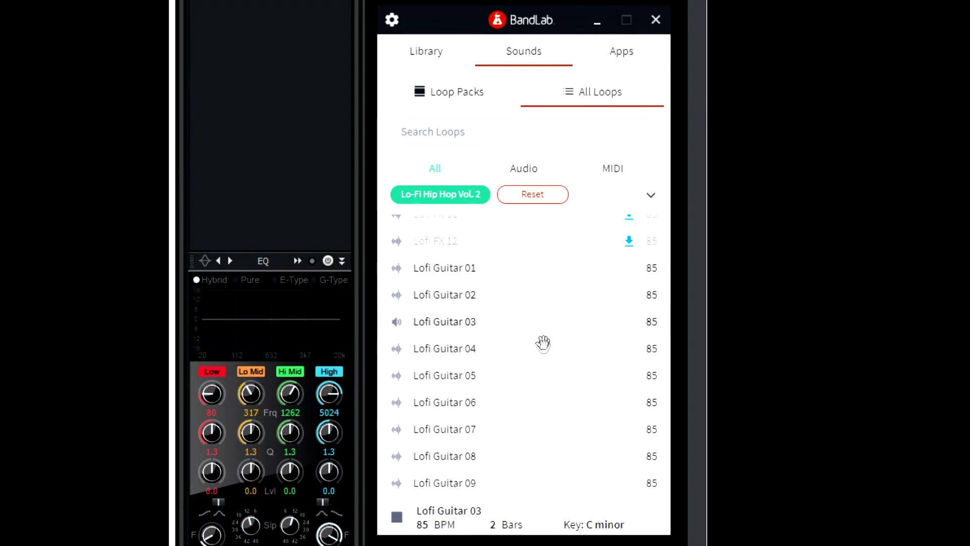
click(544, 358)
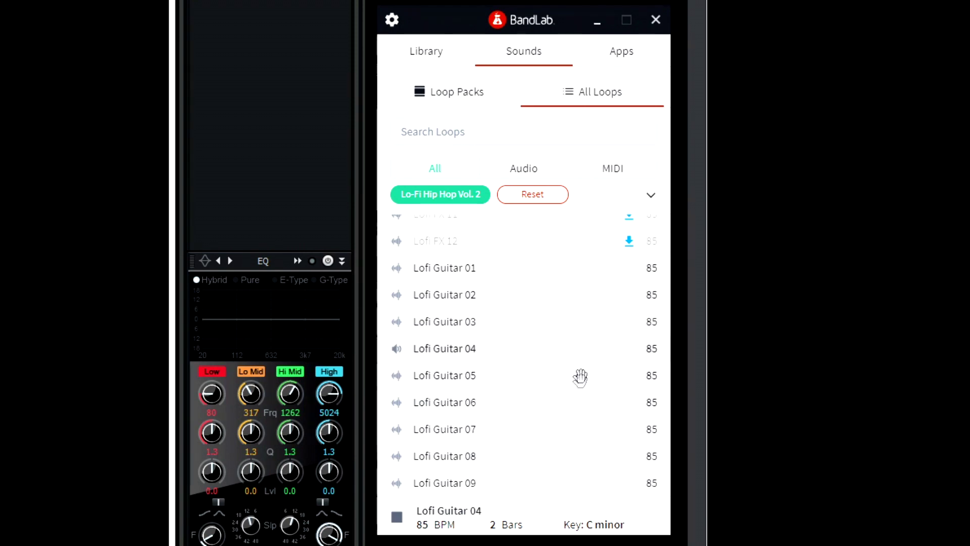
Step: Preview the remaining guitar loops in the pack, from Lofi Guitar 05 through Lofi Guitar 10
scroll(558, 386, down, 1)
scroll(556, 374, down, 2)
scroll(552, 357, up, 2)
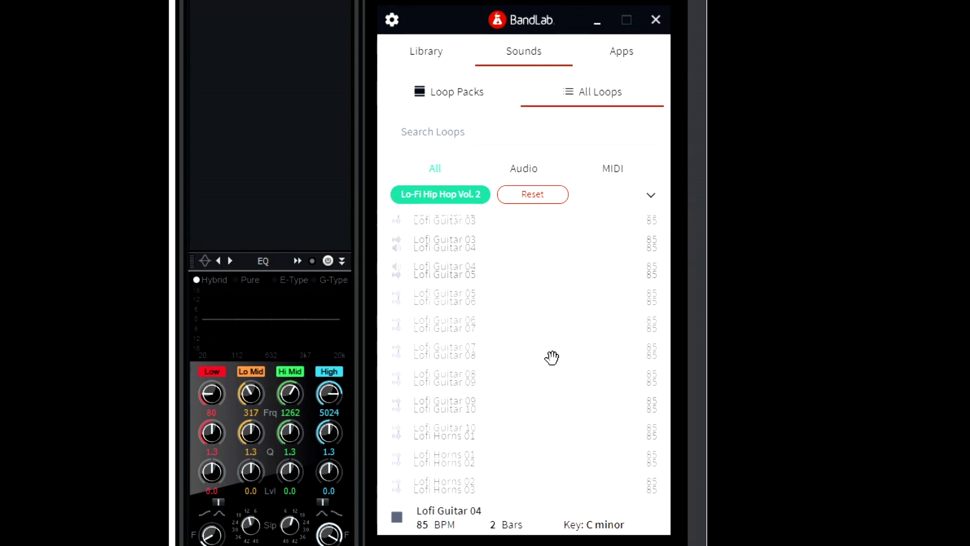
click(551, 297)
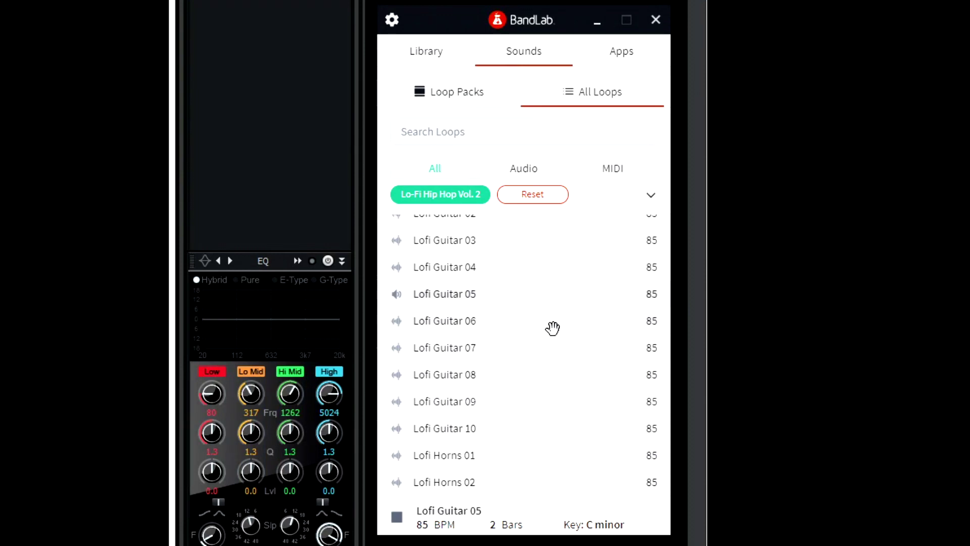
click(531, 336)
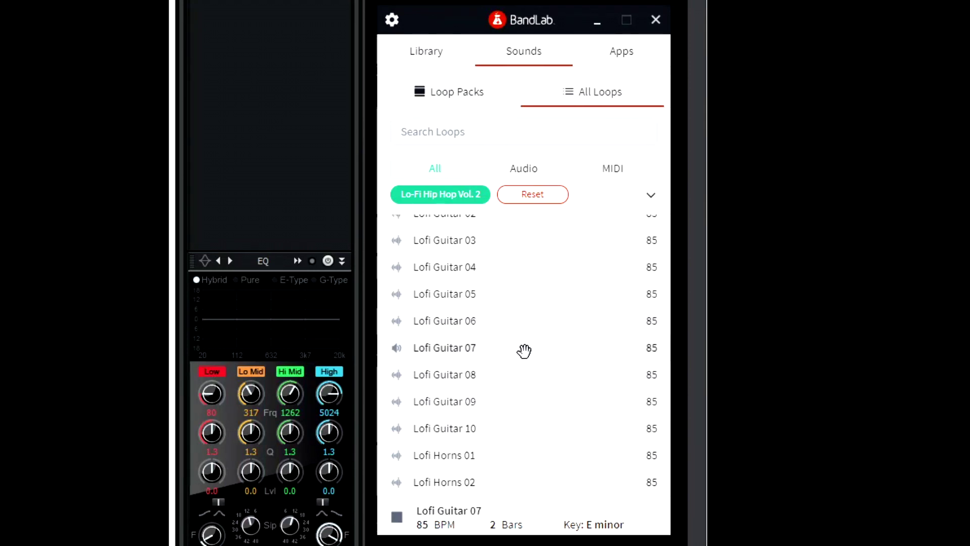
click(525, 379)
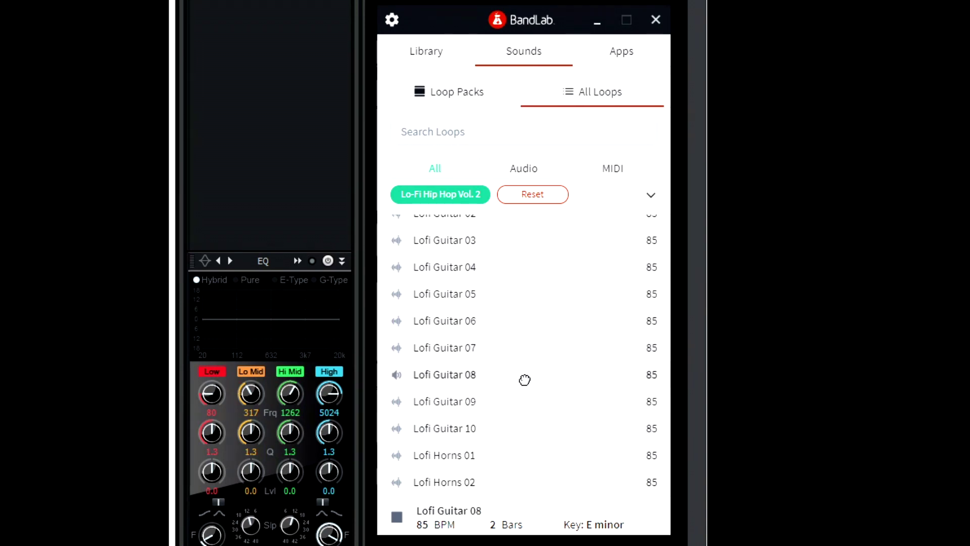
click(533, 404)
scroll(551, 384, down, 3)
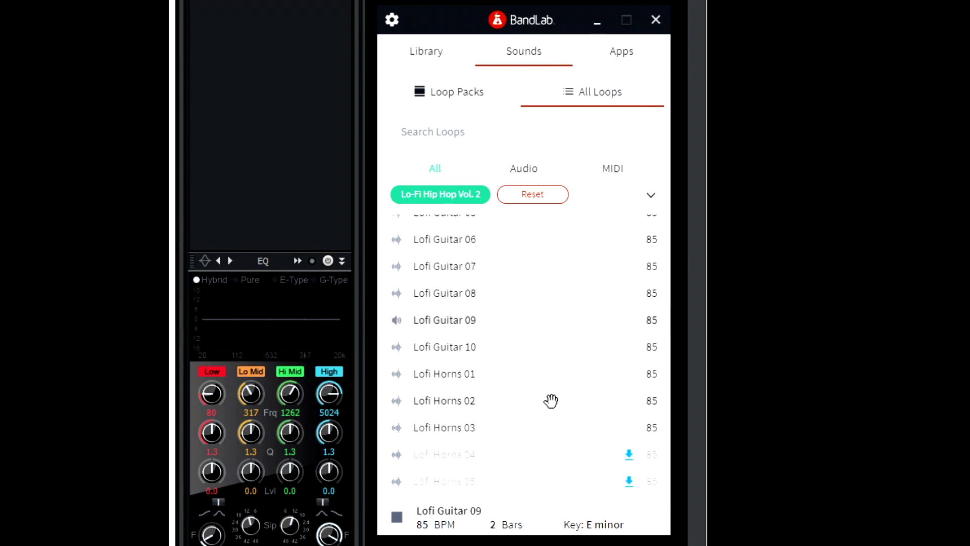
click(541, 351)
Step: Find the keys loops in the pack and preview Lofi Keys 01 and Lofi Keys 02
scroll(553, 364, down, 10)
scroll(553, 370, down, 6)
scroll(551, 371, up, 9)
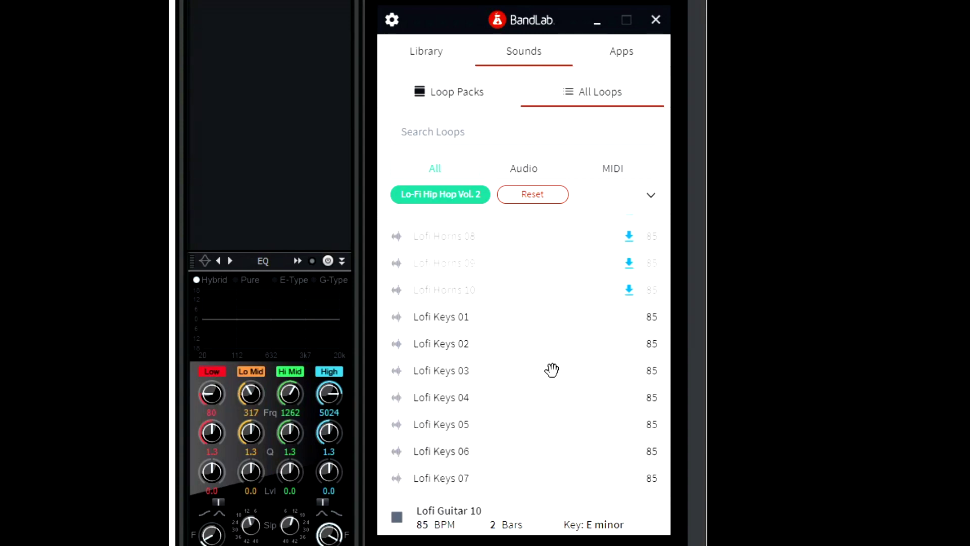
click(548, 325)
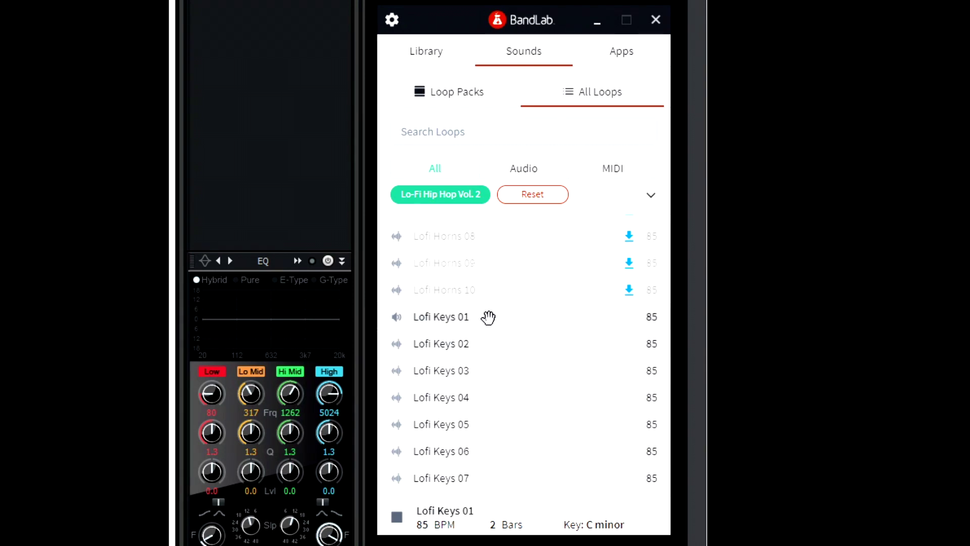
click(491, 342)
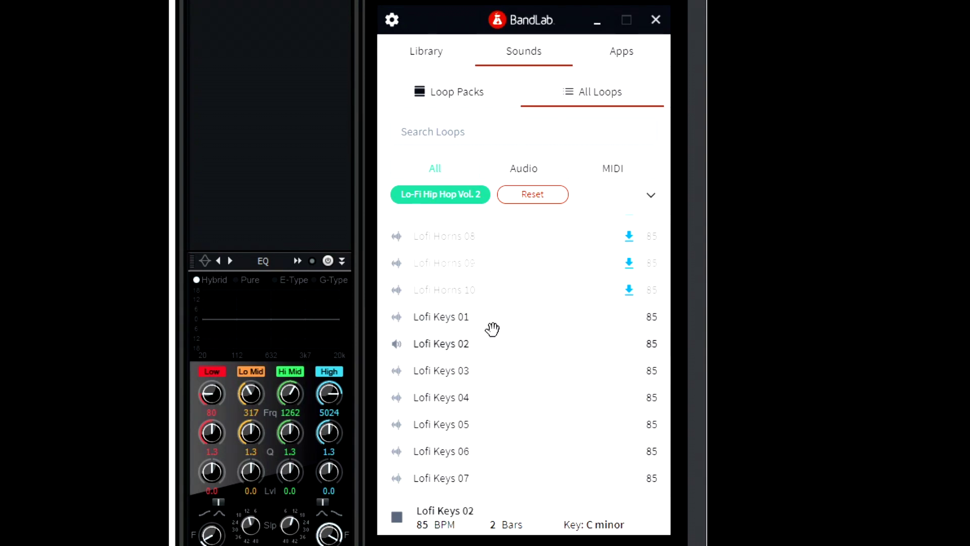
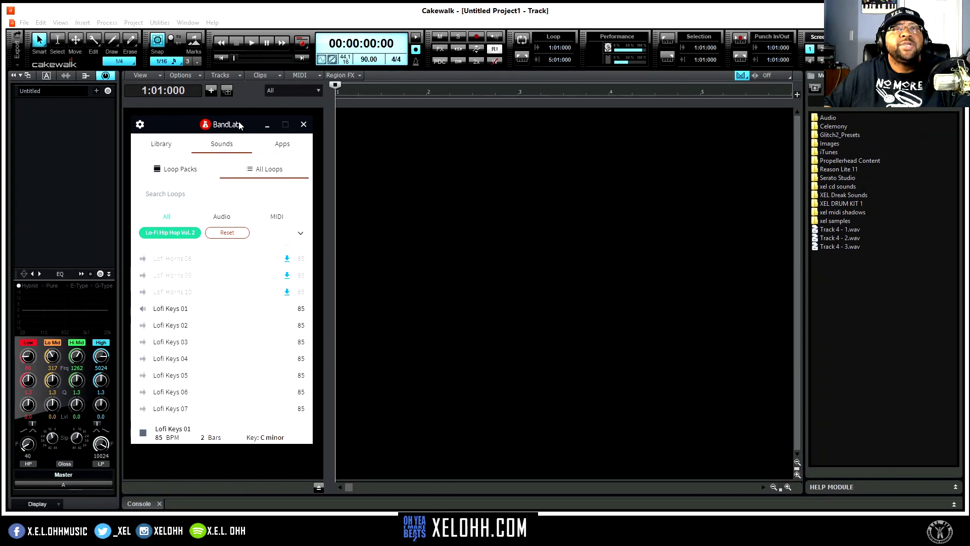
Step: Add the Lofi Keys 01 loop from BandLab to the Cakewalk project as a new track starting at measure 1, keeping the BandLab window clear
drag(240, 125, 0, 116)
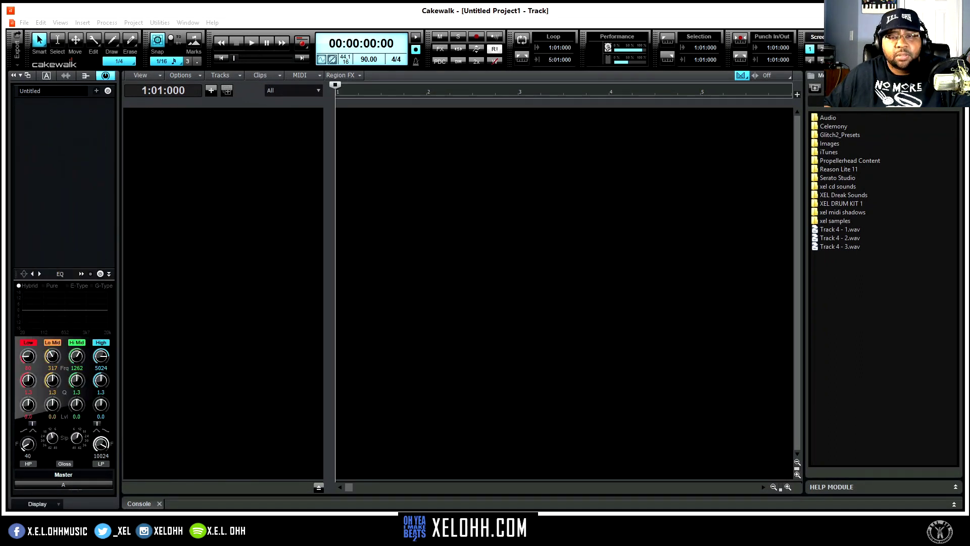
drag(254, 134, 256, 133)
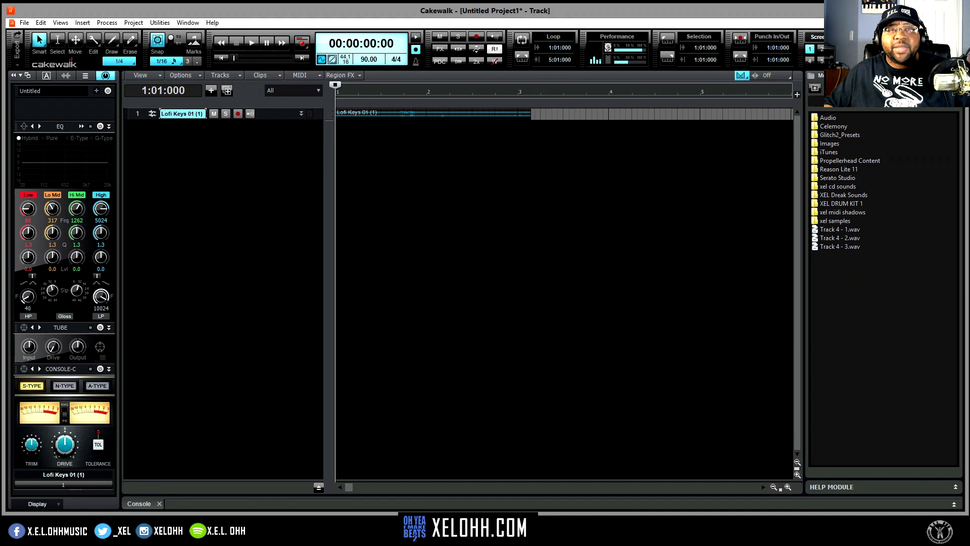
drag(173, 84, 228, 146)
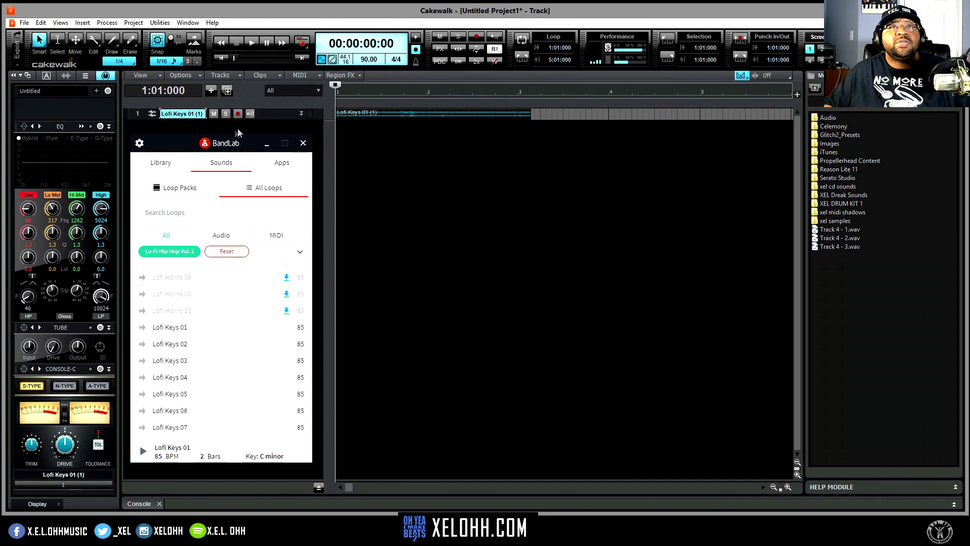
drag(205, 143, 0, 178)
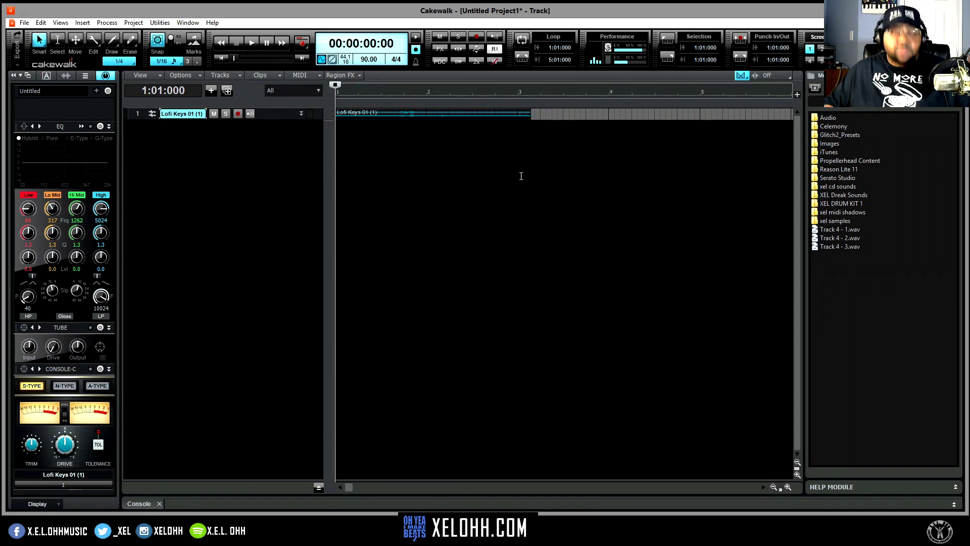
Step: Enlarge the Lofi Keys 01 track's height and time-stretch its clip to 93% so it ends at measure 3
drag(269, 119, 256, 228)
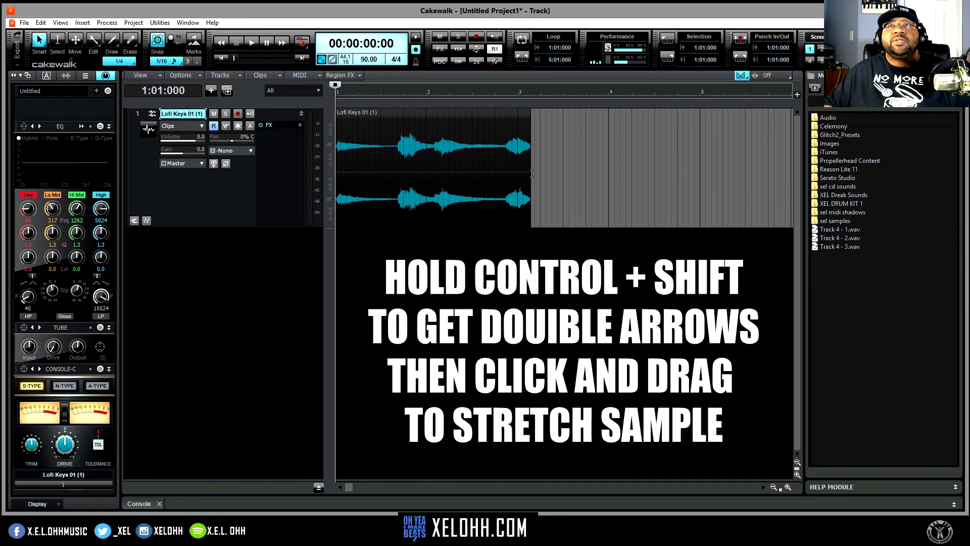
mouse_move(529, 173)
mouse_down()
mouse_move(496, 173)
mouse_move(516, 176)
mouse_up()
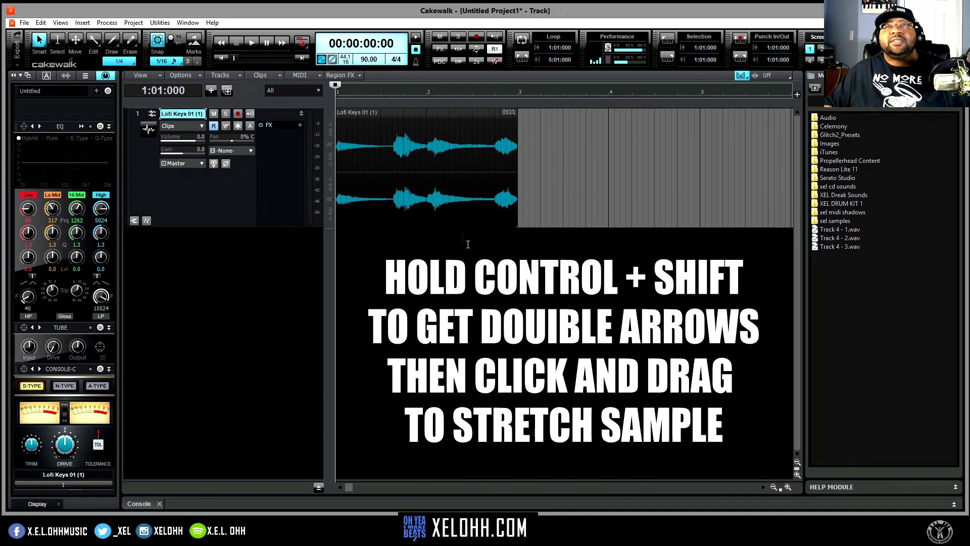
Step: Bounce the stretched Lofi Keys 01 clip to a new clip and deselect it
click(443, 115)
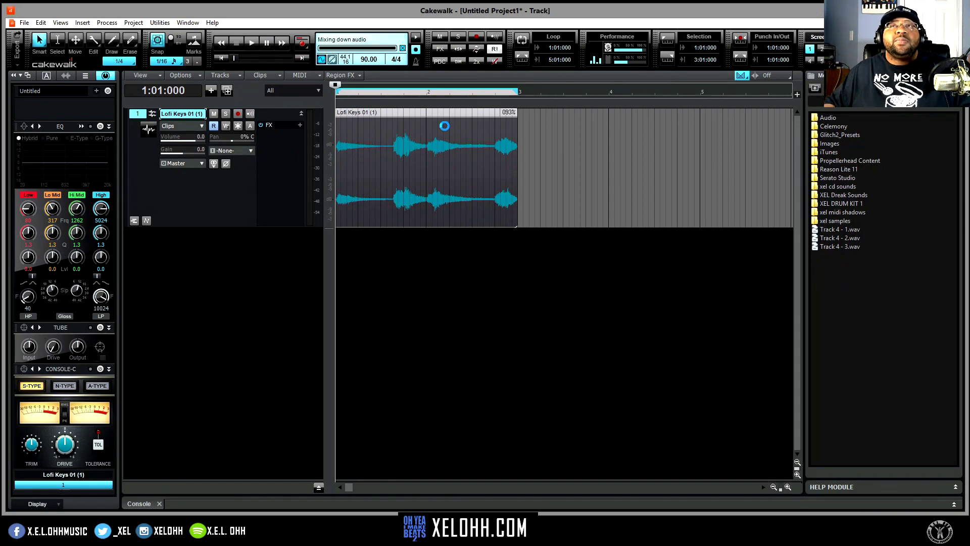
right_click(493, 118)
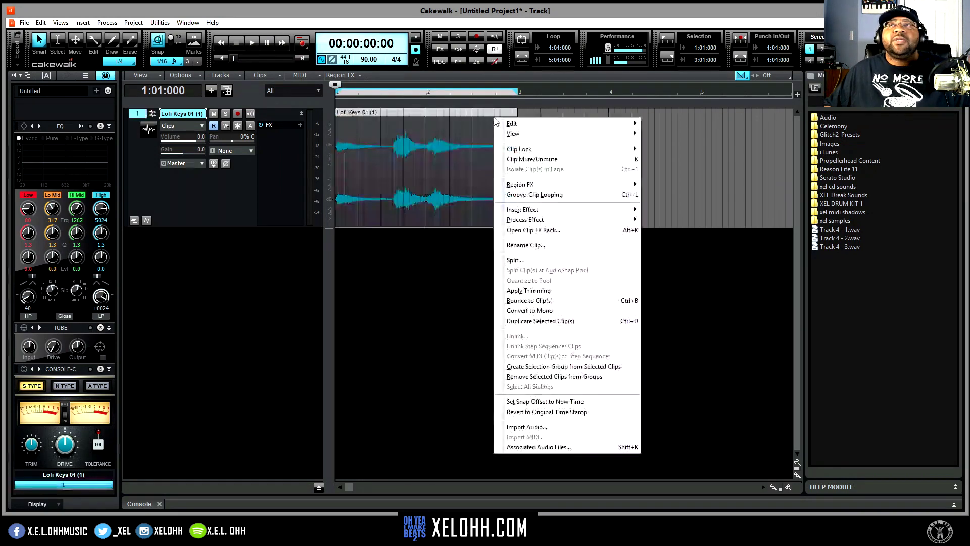
click(543, 302)
click(403, 281)
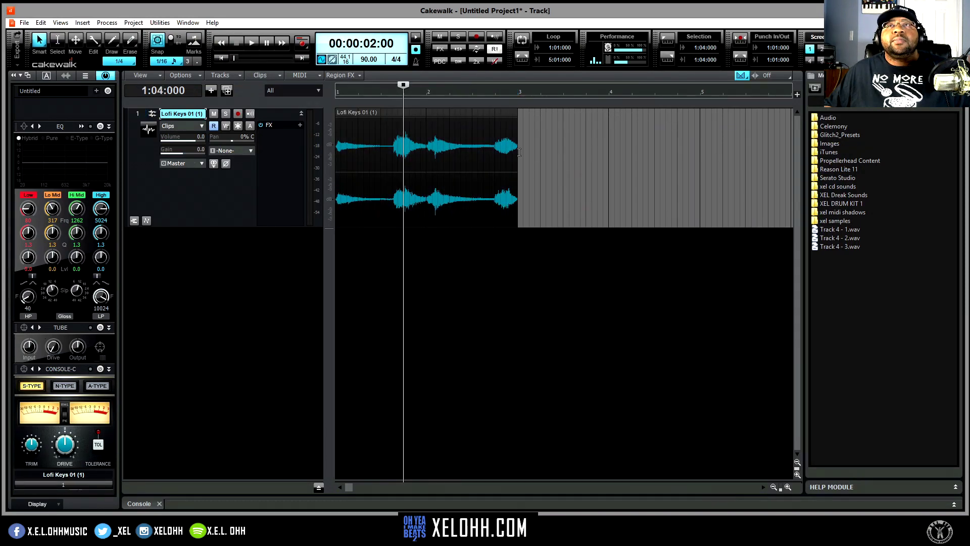
Step: Select the bounced Lofi Keys 01 clip and enable AudioSnap in its clip properties
click(492, 125)
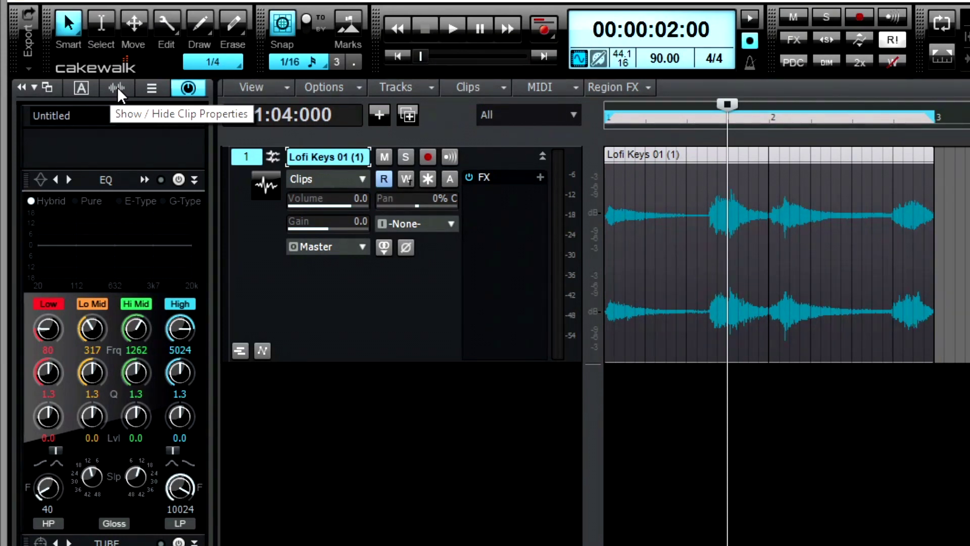
click(116, 88)
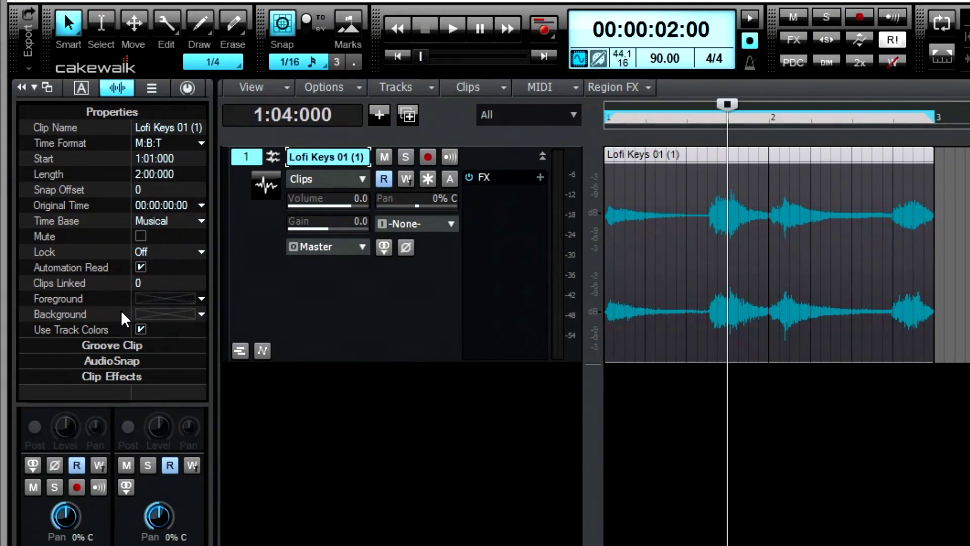
click(103, 347)
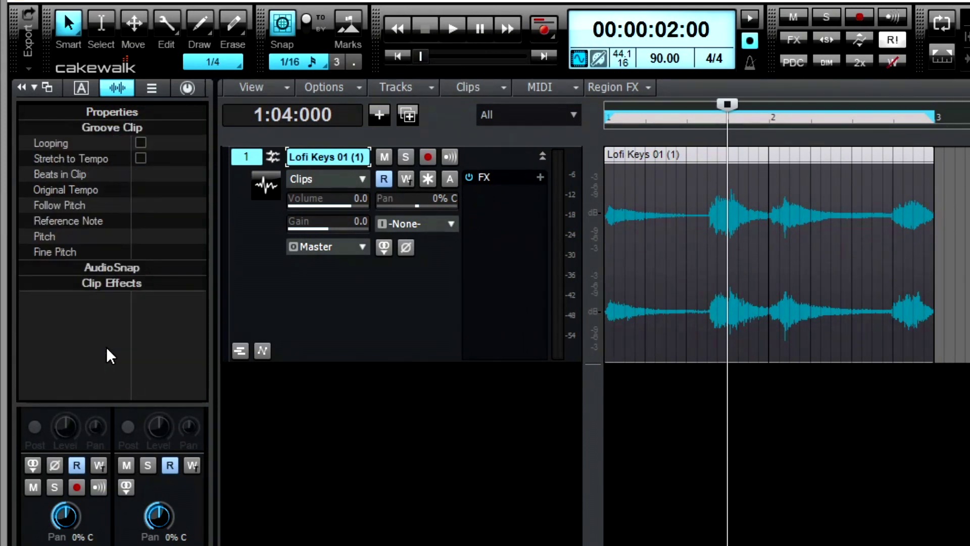
click(103, 268)
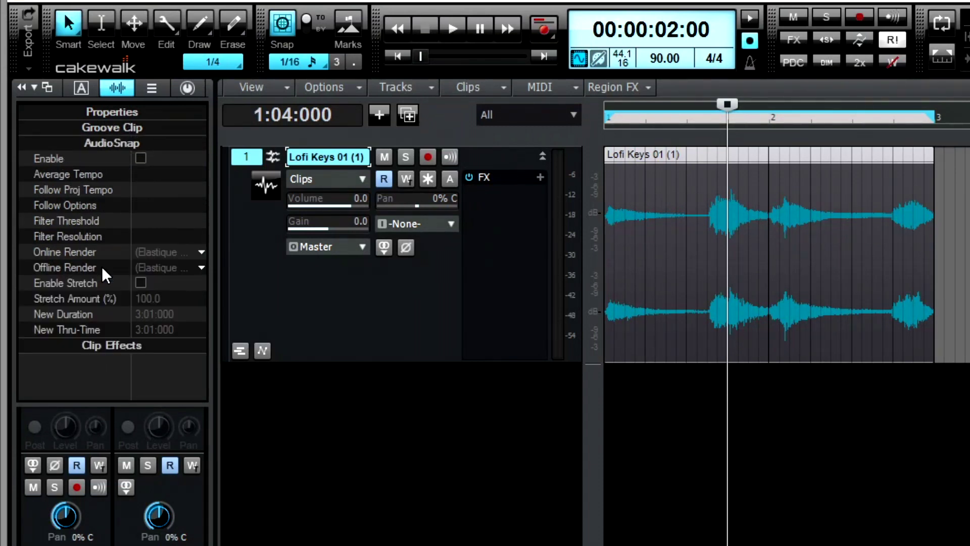
click(141, 157)
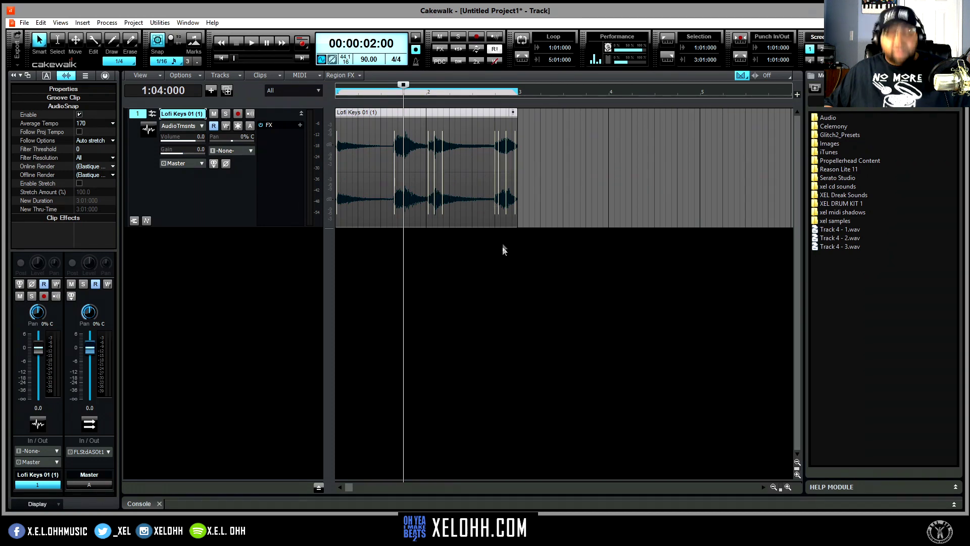
Step: Zoom in on the Lofi Keys 01 clip and listen to it from the start of the project
click(453, 282)
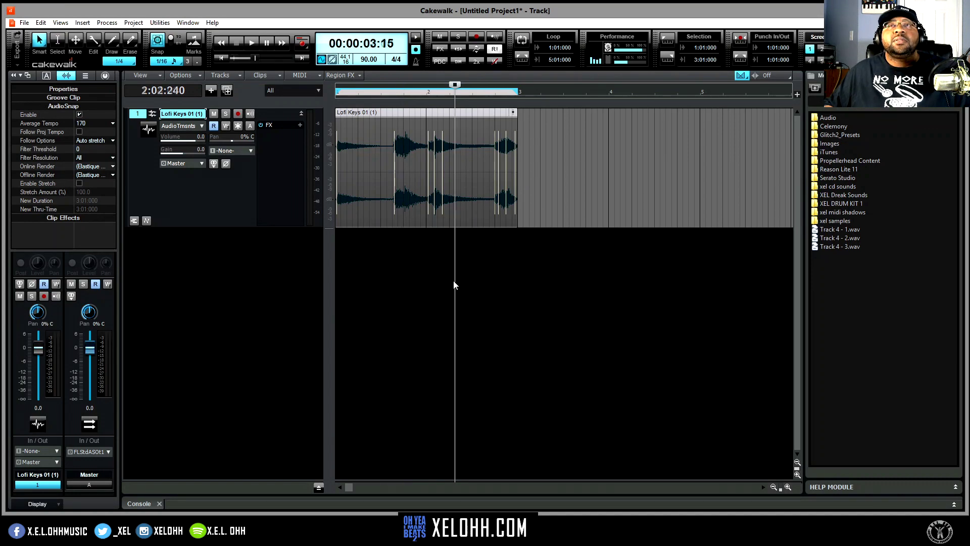
key(ctrl+Right)
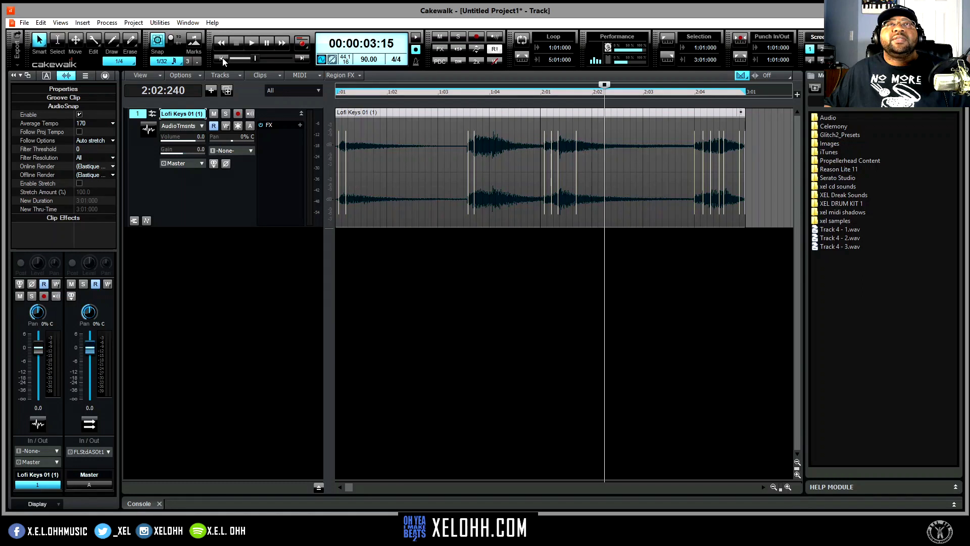
key(w)
key(space)
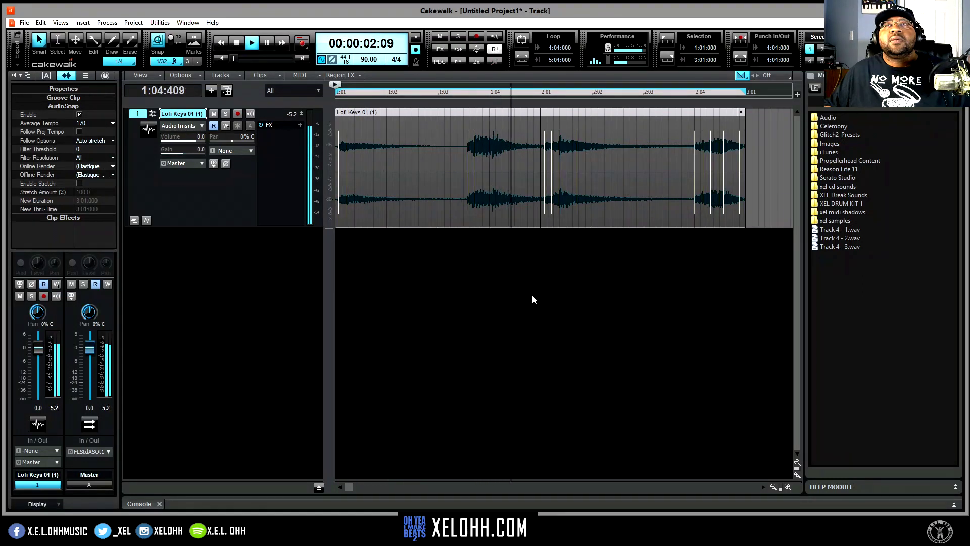
key(space)
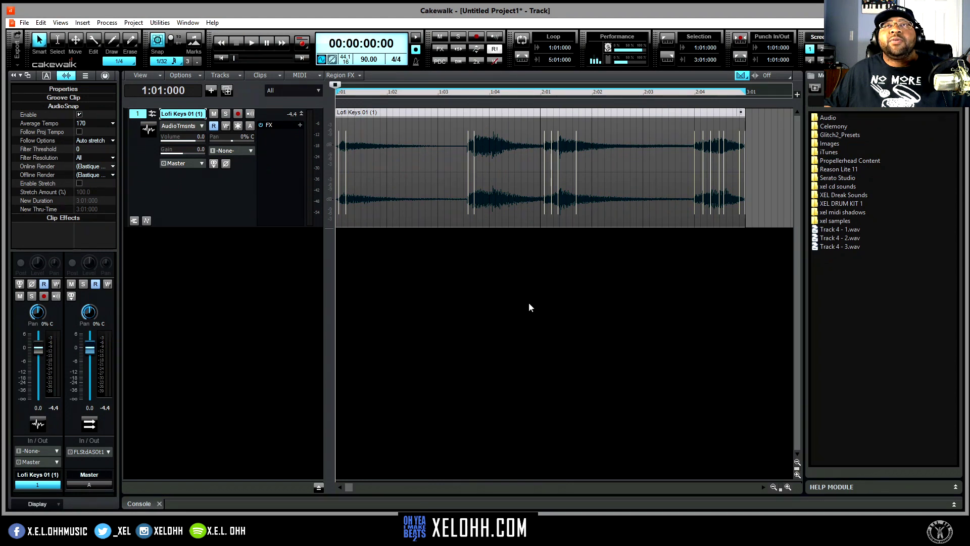
key(space)
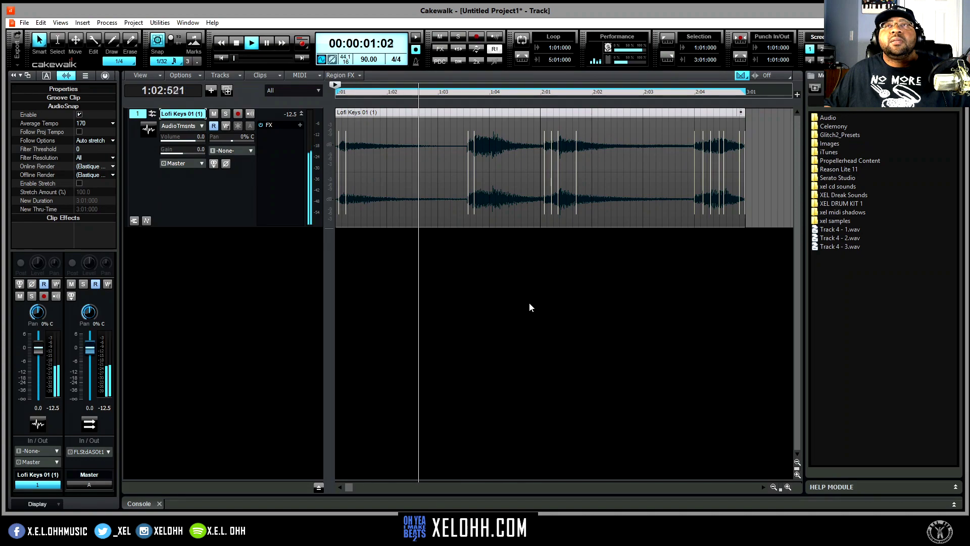
key(space)
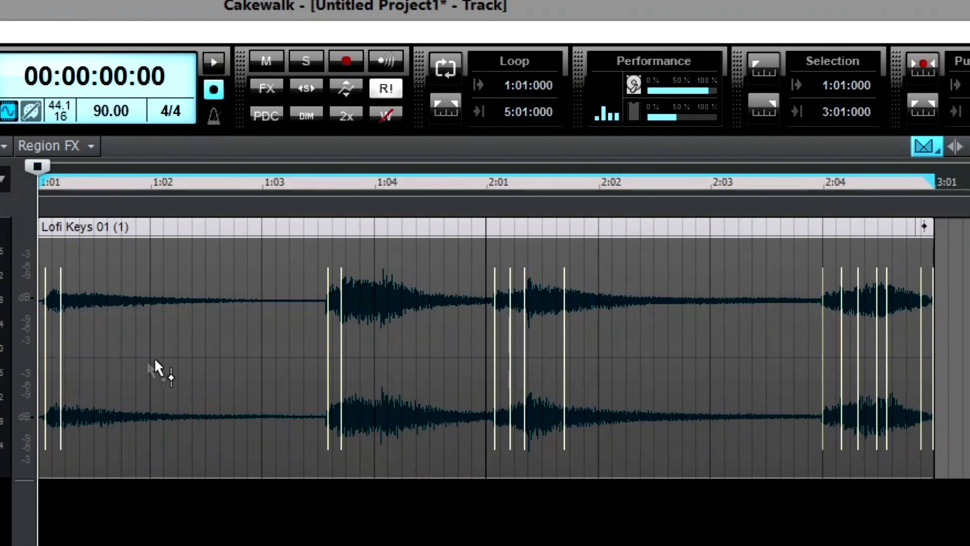
Step: Try different positions for Transient Marker 1 to stretch the first note, leaving it at 1:02:240
mouse_move(59, 356)
mouse_down()
mouse_move(210, 353)
mouse_move(178, 355)
mouse_up()
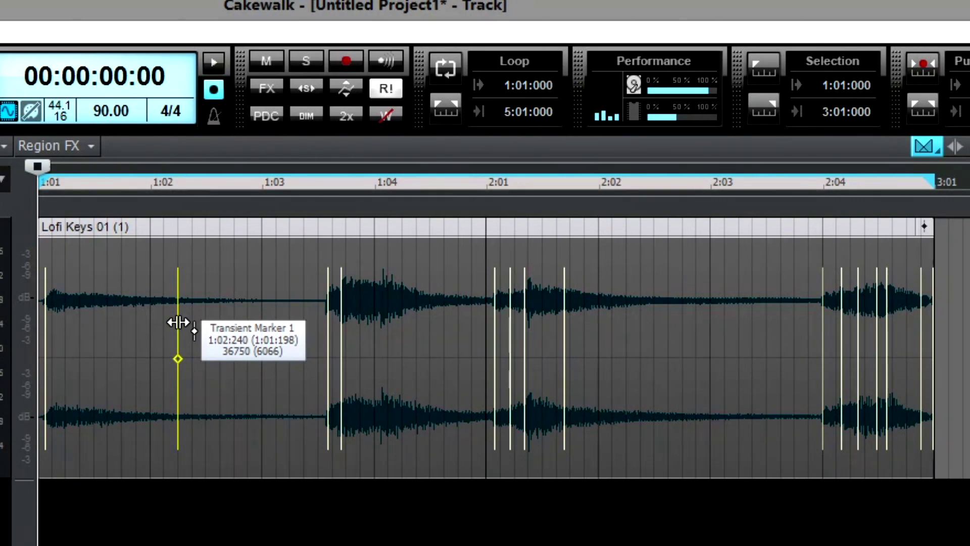
drag(177, 322, 151, 327)
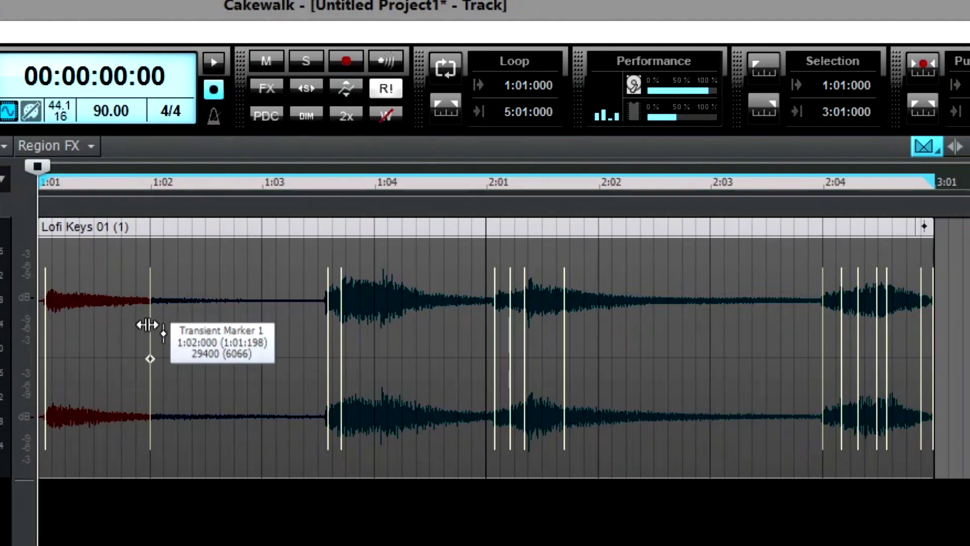
drag(147, 326, 163, 326)
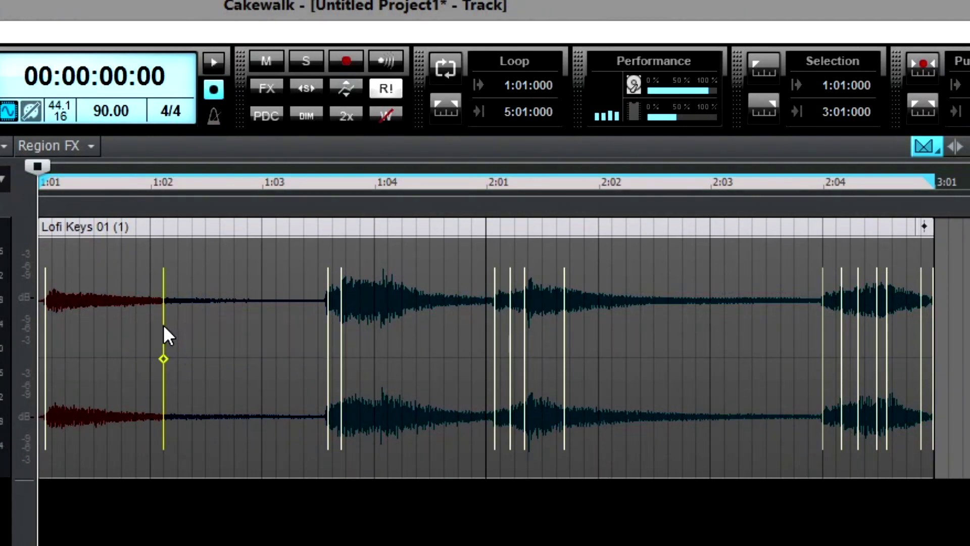
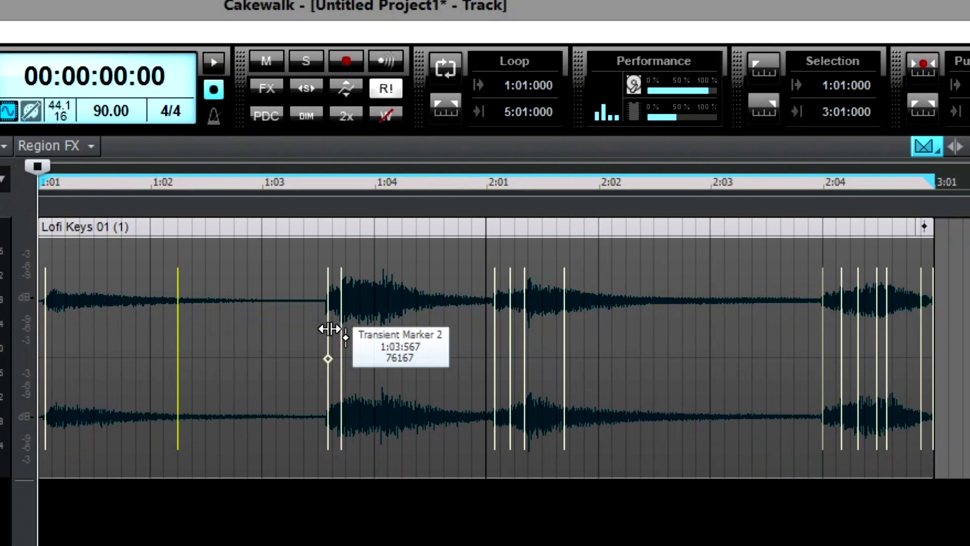
Step: Pull Transient Marker 2 back to beat 1:03 and Transient Marker 3 to just after it, and listen to the new timing
drag(328, 329, 250, 329)
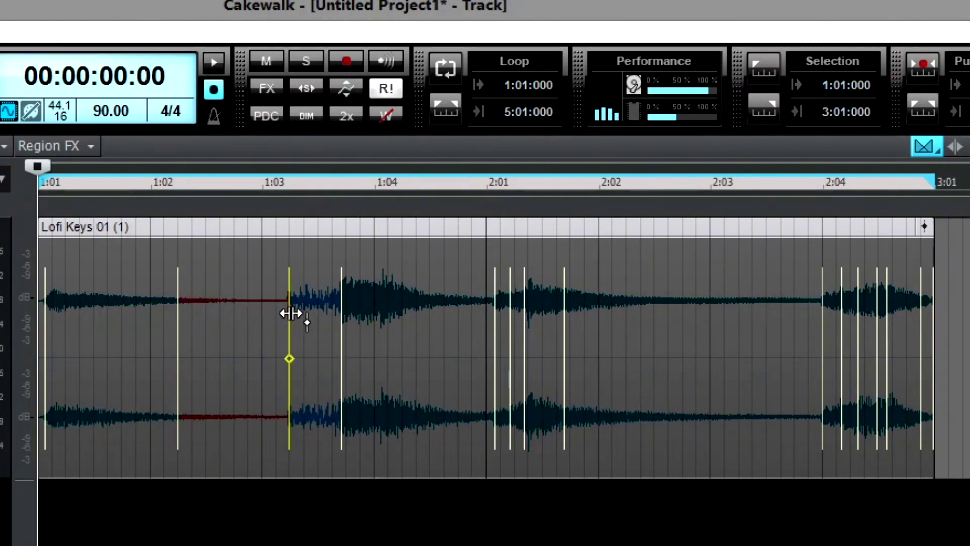
drag(291, 313, 275, 319)
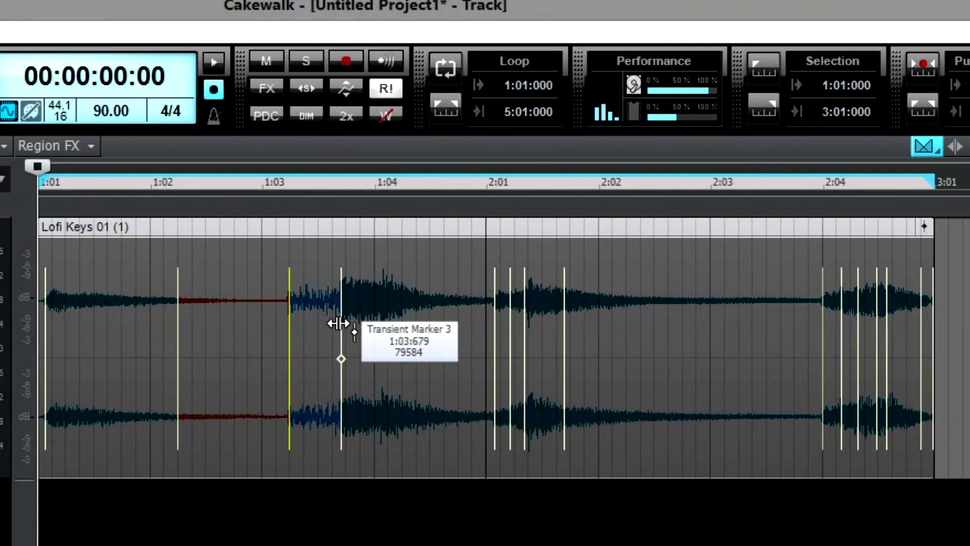
drag(338, 324, 265, 323)
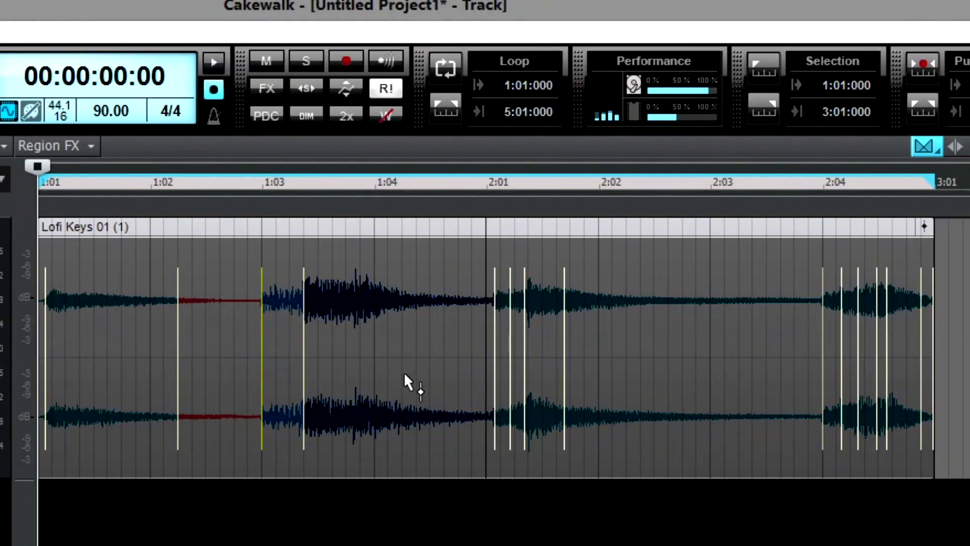
key(space)
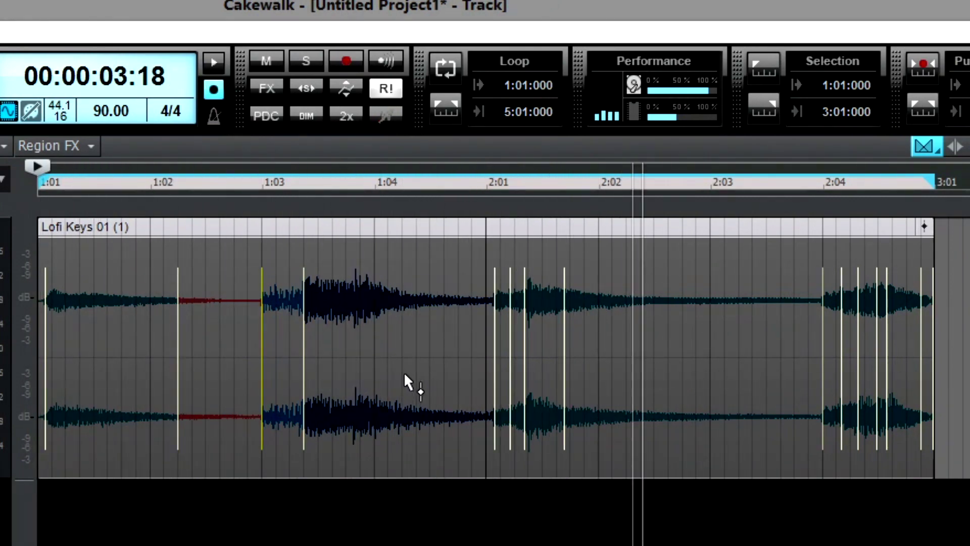
key(space)
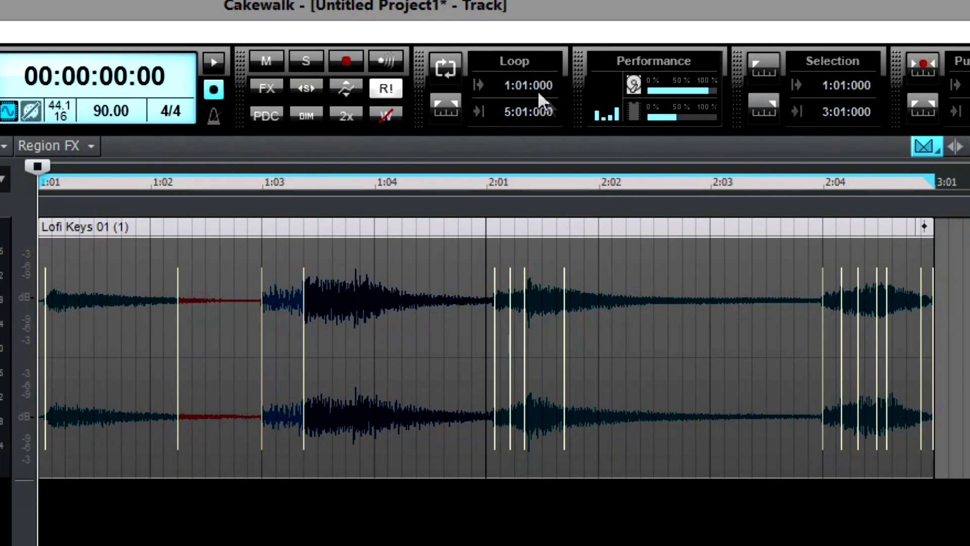
Step: Enable looping from 1:01:000 to 3:01:000, move the clip's first transient marker to its very start and audition it
click(446, 70)
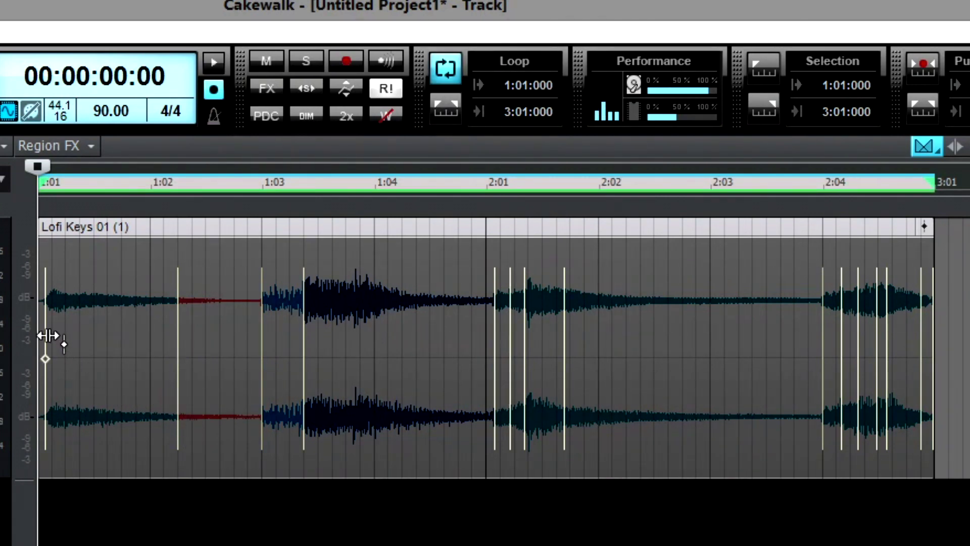
drag(43, 335, 31, 338)
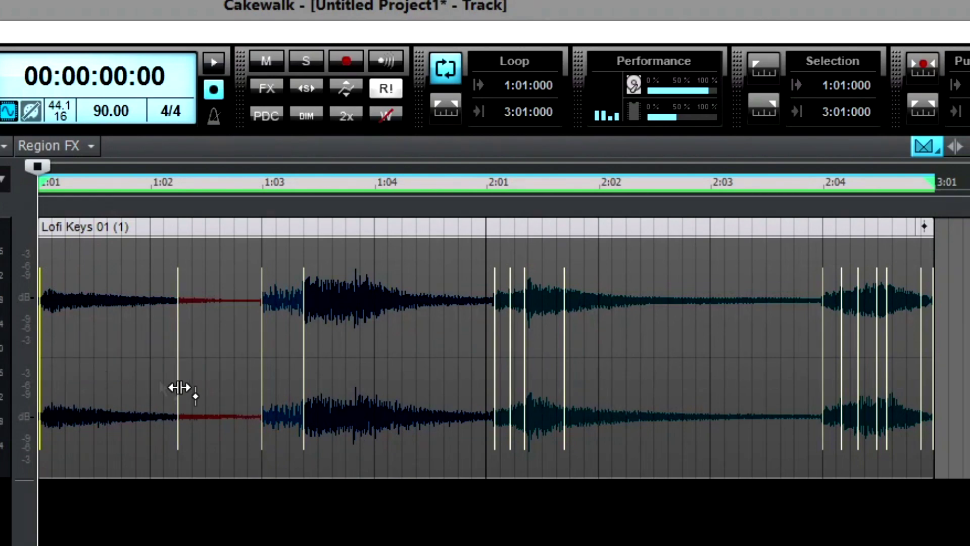
key(space)
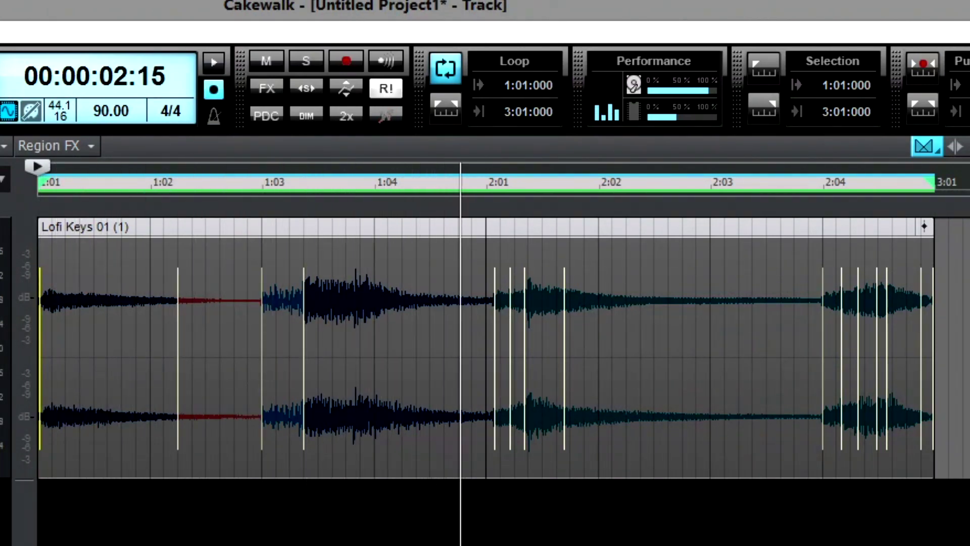
key(space)
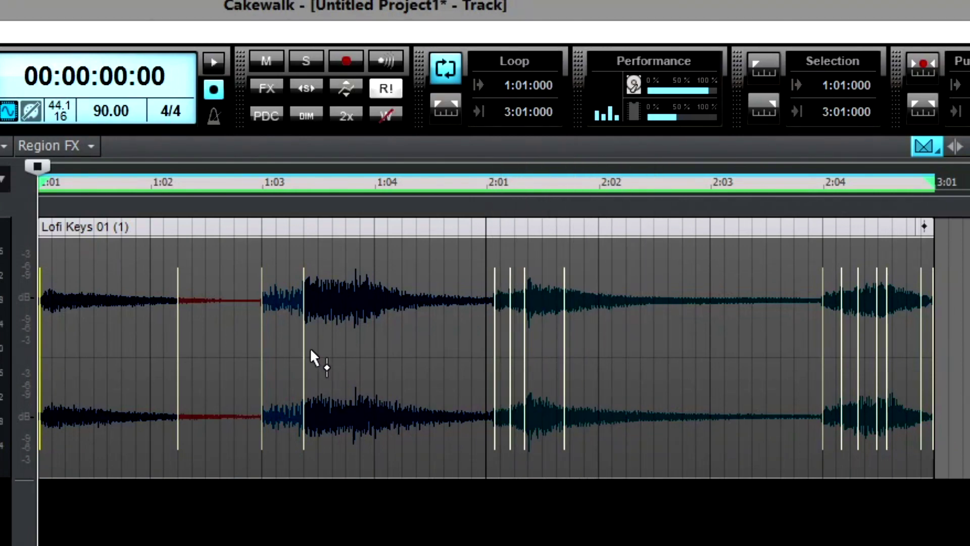
Step: Move Transient Marker 3 earlier in small steps, auditioning between moves, until it sits right behind the marker at beat 1:03
drag(305, 353, 295, 334)
key(space)
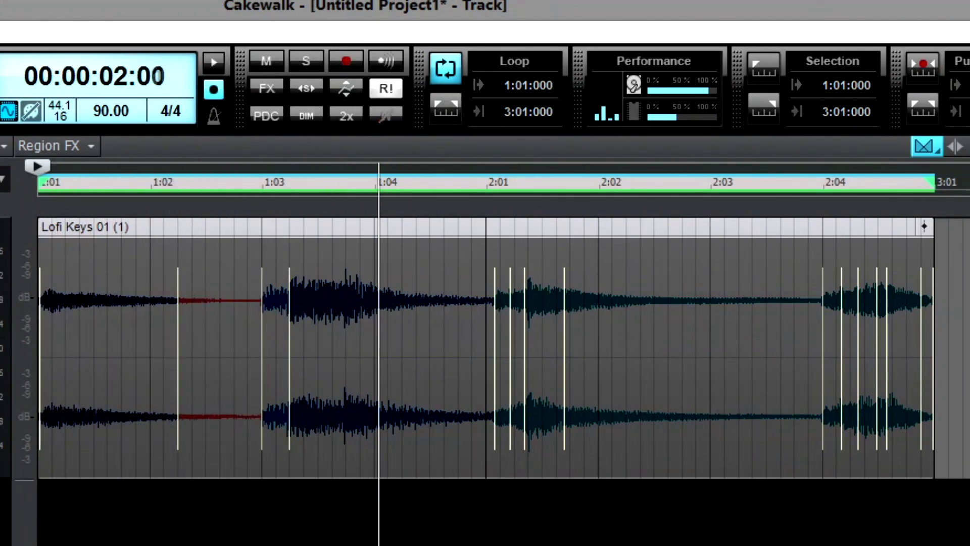
key(space)
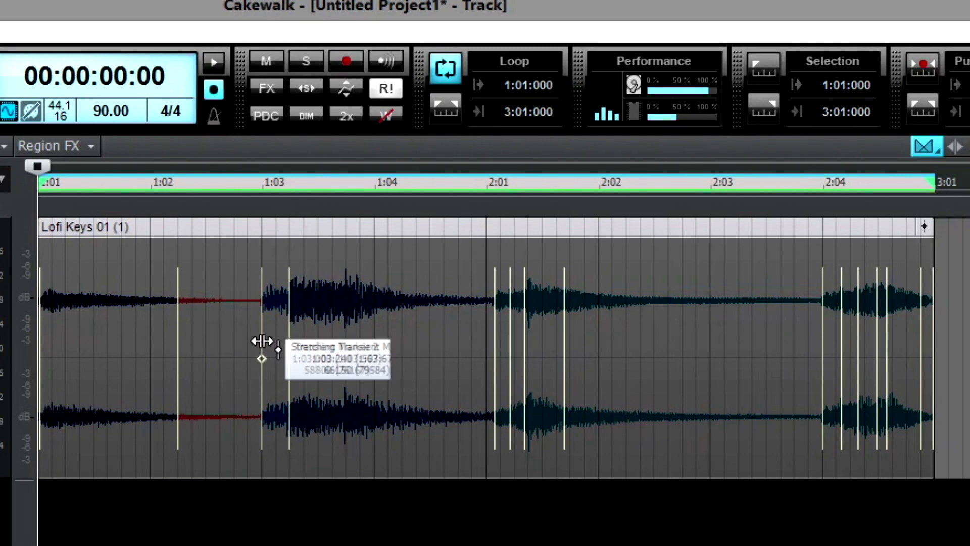
mouse_move(260, 340)
mouse_down()
mouse_move(274, 346)
mouse_move(262, 342)
mouse_move(280, 332)
mouse_up()
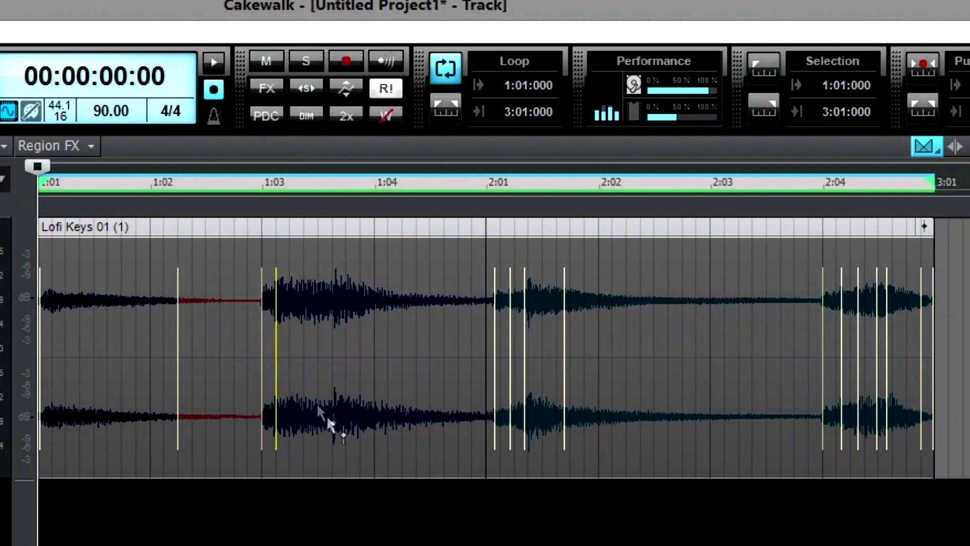
Step: During looped playback, retime the last note by moving its first three transient markers earlier around beat 2:04 and the final one toward the clip's end
key(space)
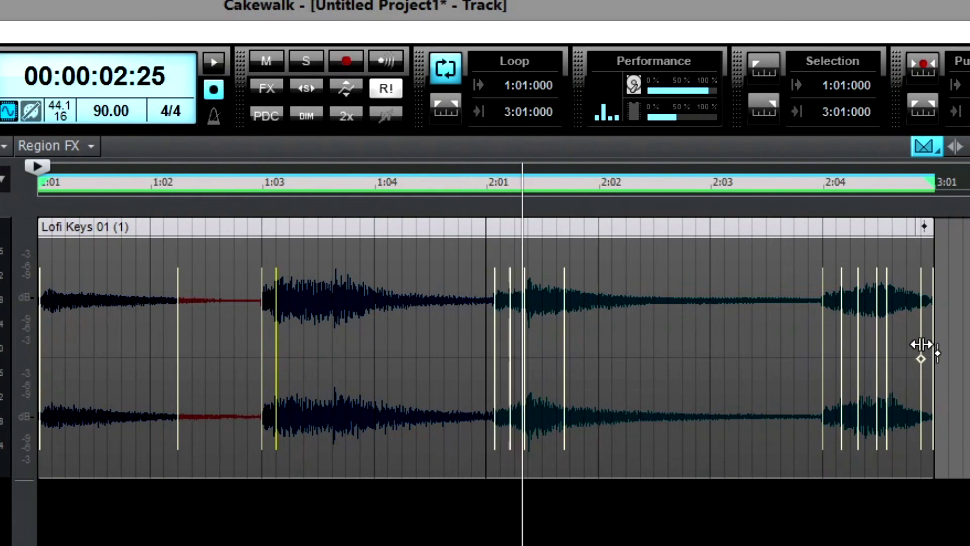
click(932, 358)
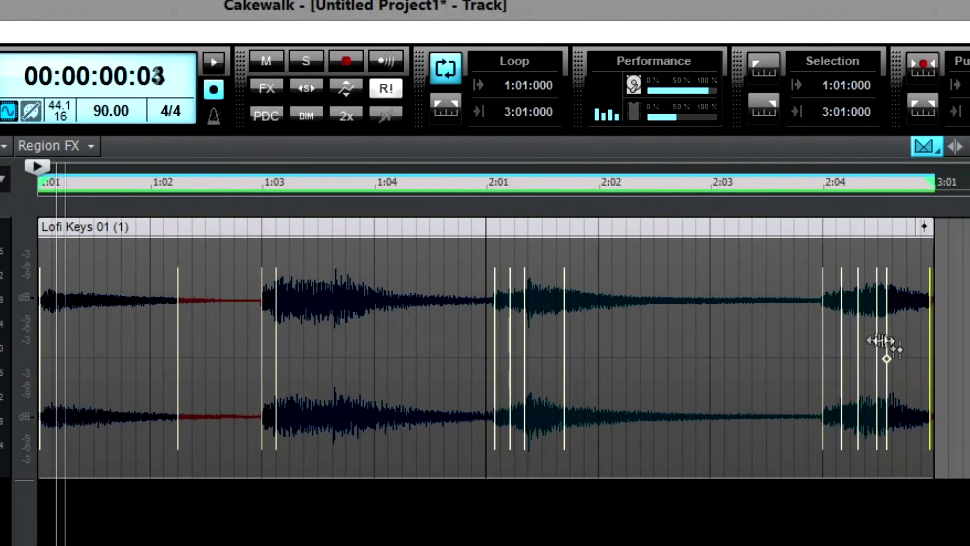
drag(819, 321, 795, 317)
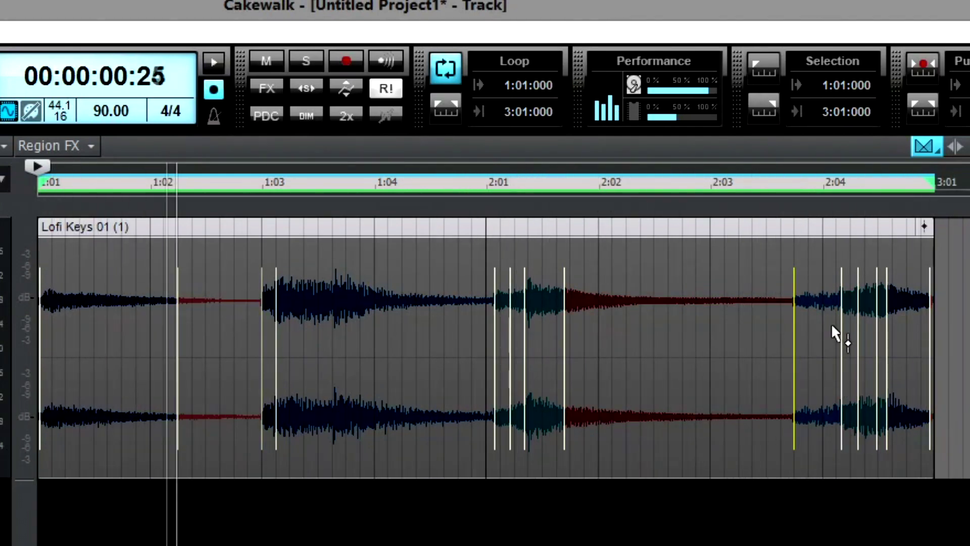
mouse_move(839, 321)
mouse_down()
mouse_move(828, 319)
mouse_move(830, 336)
mouse_up()
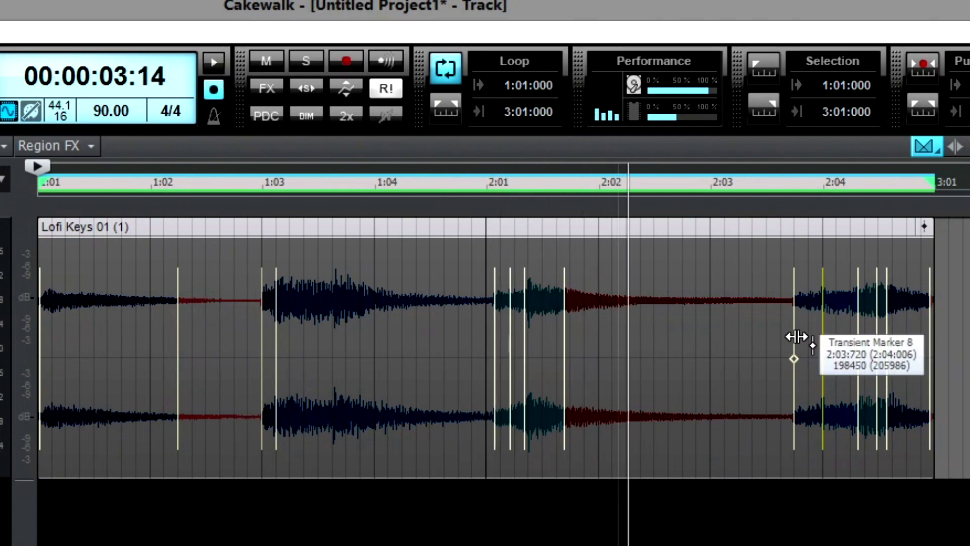
mouse_move(797, 336)
mouse_down()
mouse_move(783, 334)
mouse_move(811, 326)
mouse_up()
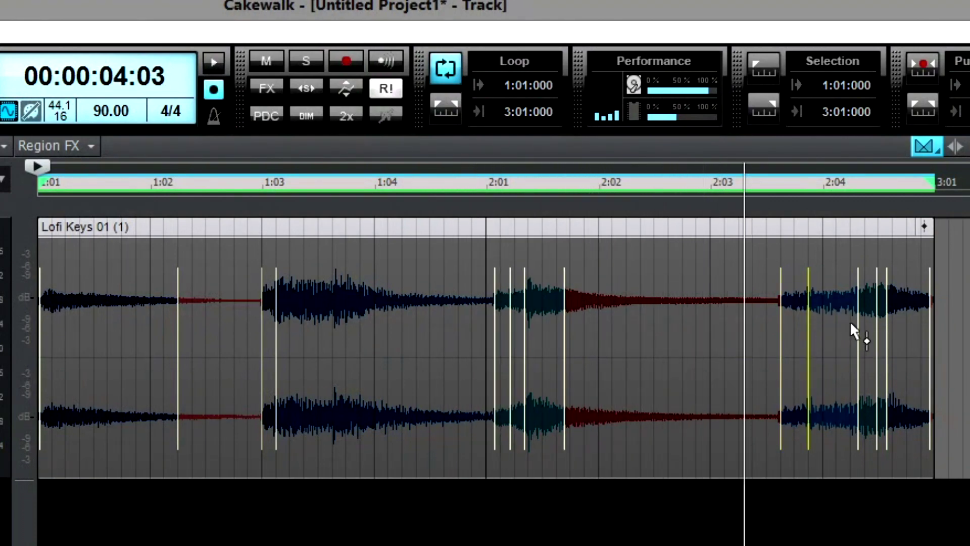
drag(858, 326, 840, 326)
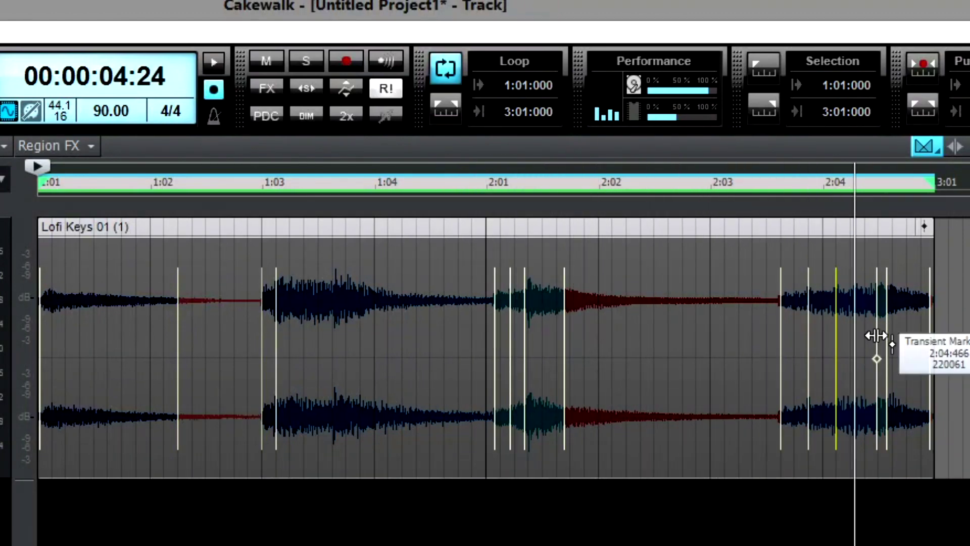
mouse_move(877, 335)
mouse_down()
mouse_move(866, 331)
mouse_move(894, 332)
mouse_up()
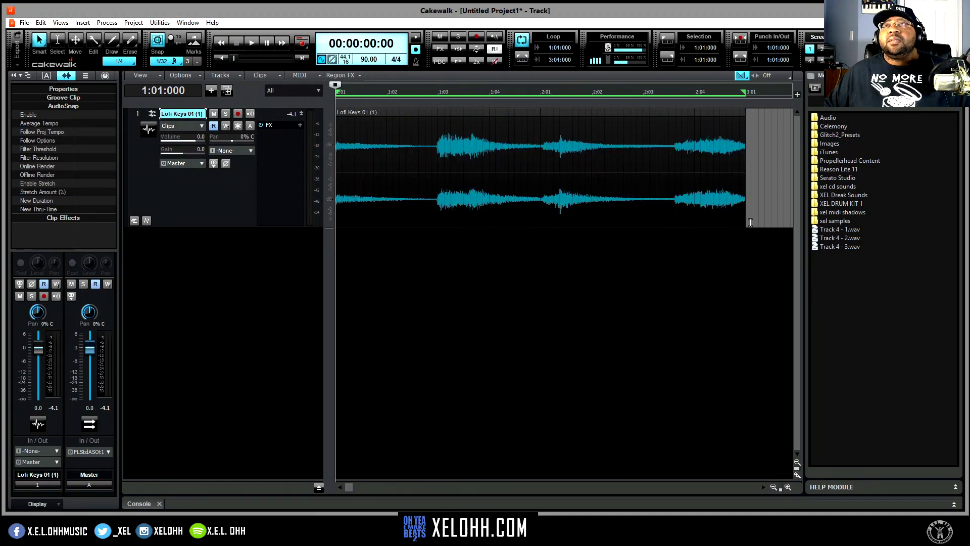
Step: Play the retimed Lofi Keys 01 clip in the loop to check its new rhythm
key(space)
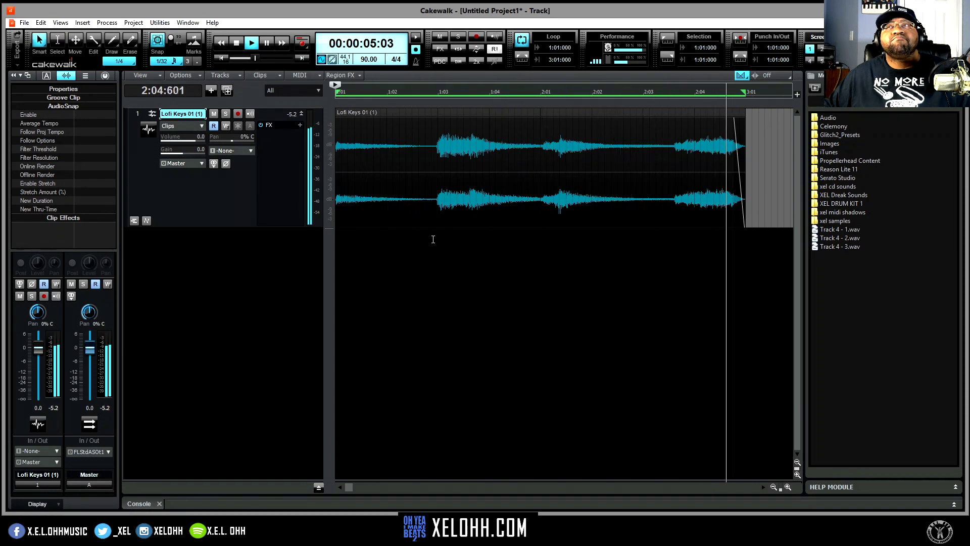
Step: Stop playback, reduce the Lofi Keys track's height and insert the XEL Just Drums track template below it
key(space)
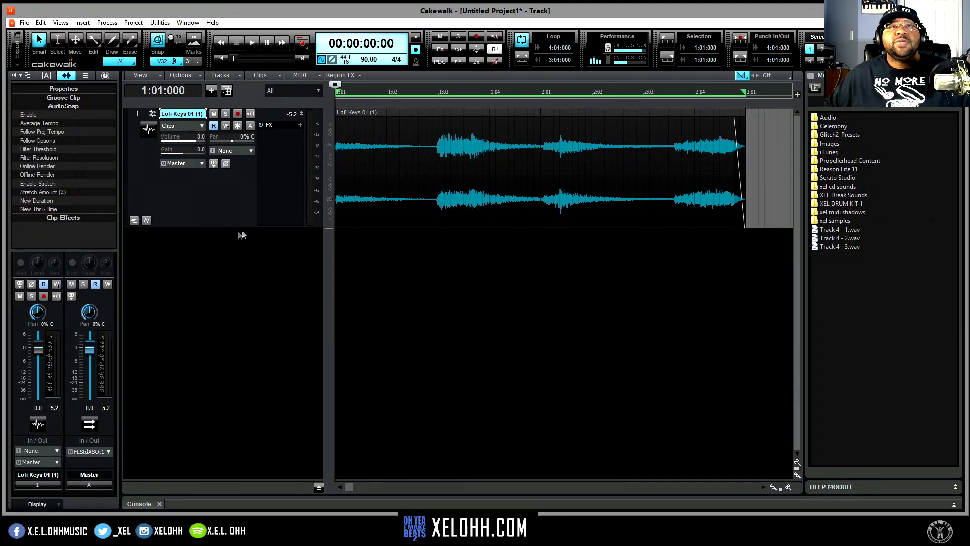
drag(226, 227, 235, 174)
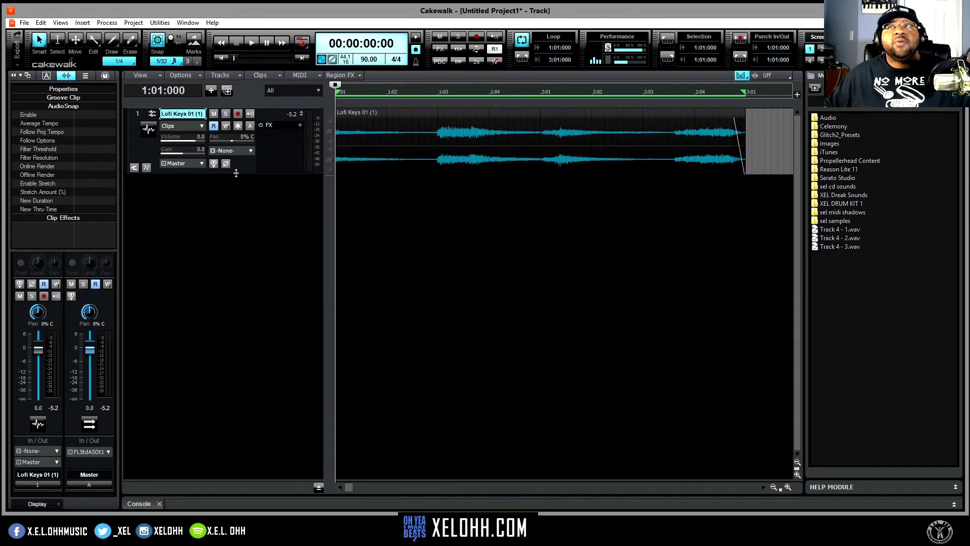
right_click(248, 206)
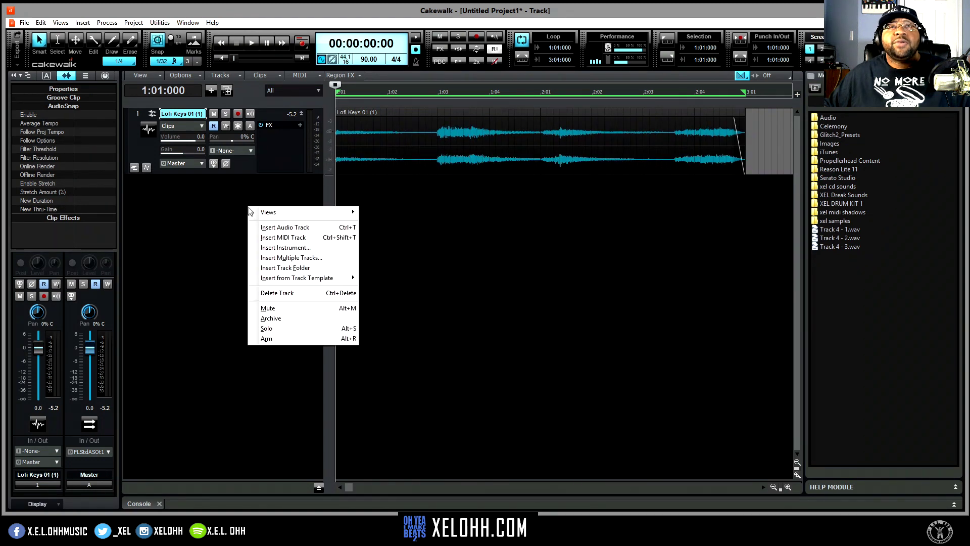
mouse_move(323, 282)
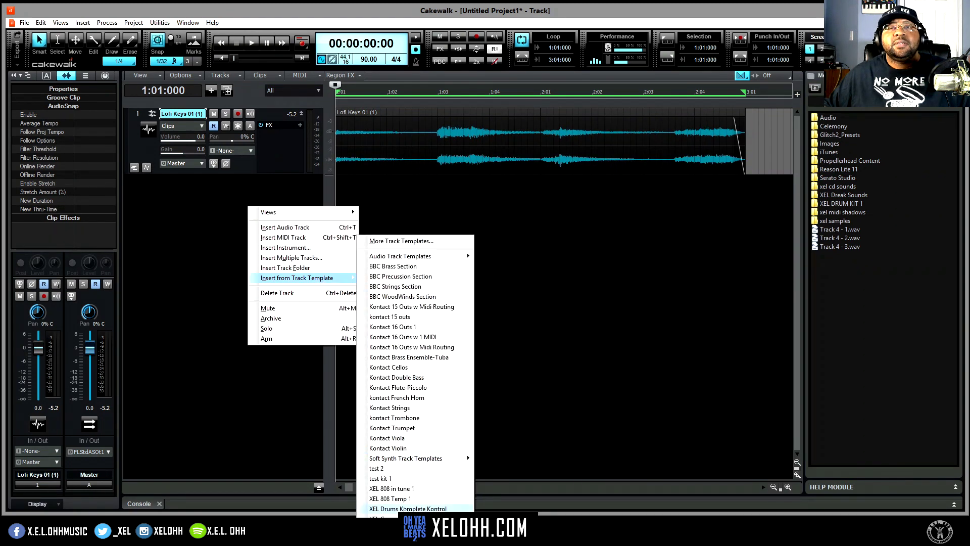
key(Escape)
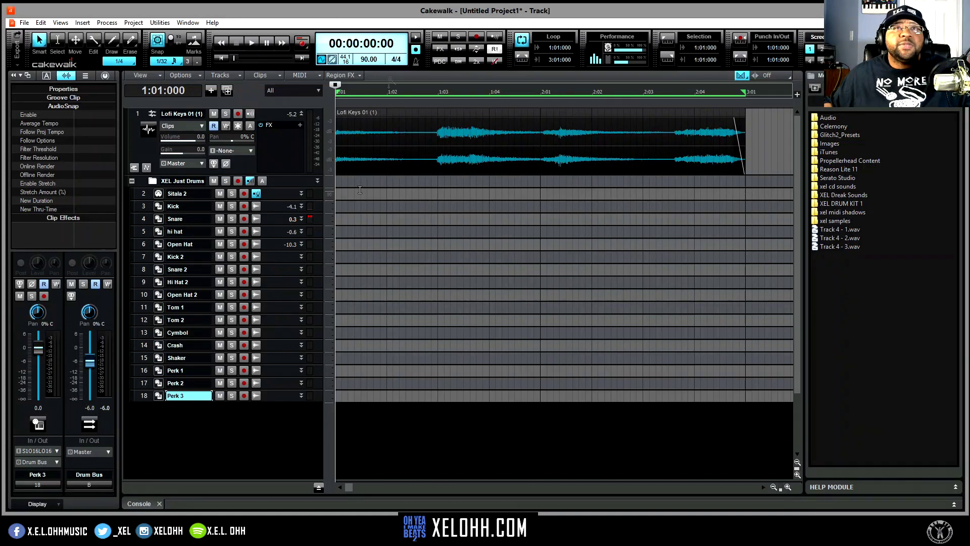
Step: Record a two-bar hi-hat pattern on the Sitala 2 track with the piano roll open and erase the extra note at bar 3
click(144, 197)
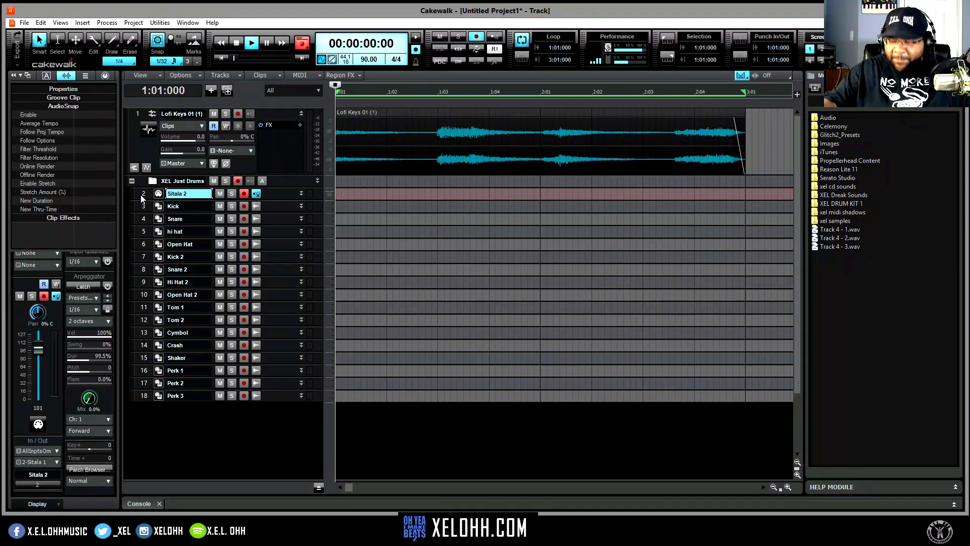
key(alt+3)
key(r)
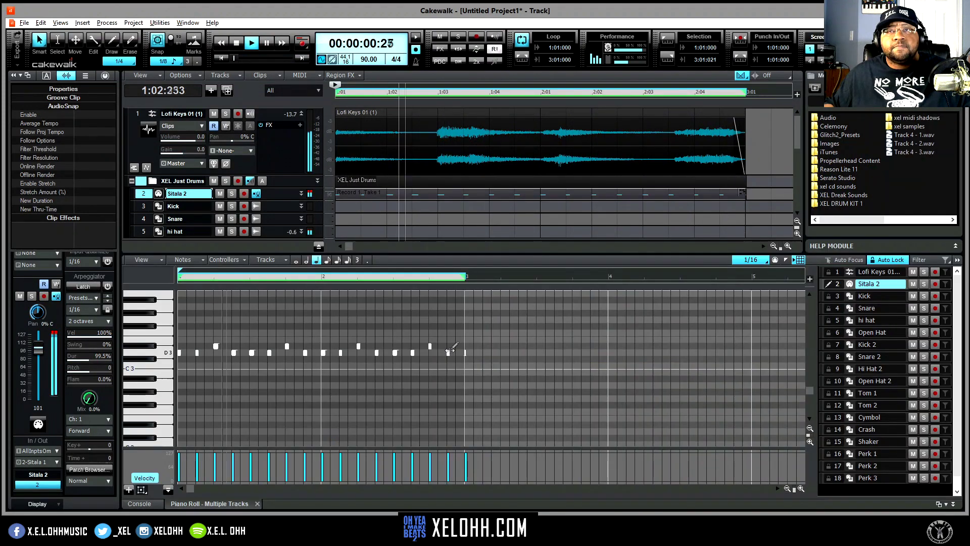
key(r)
right_click(467, 352)
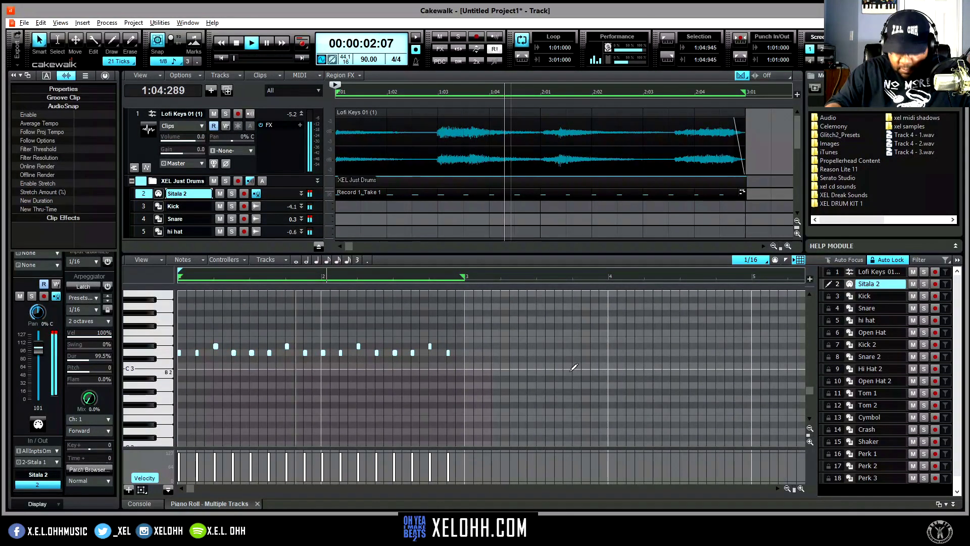
Step: Record a second Sitala 2 pass over the loop, adding kick and snare notes and one G3 hit after beat 1:02
key(space)
key(r)
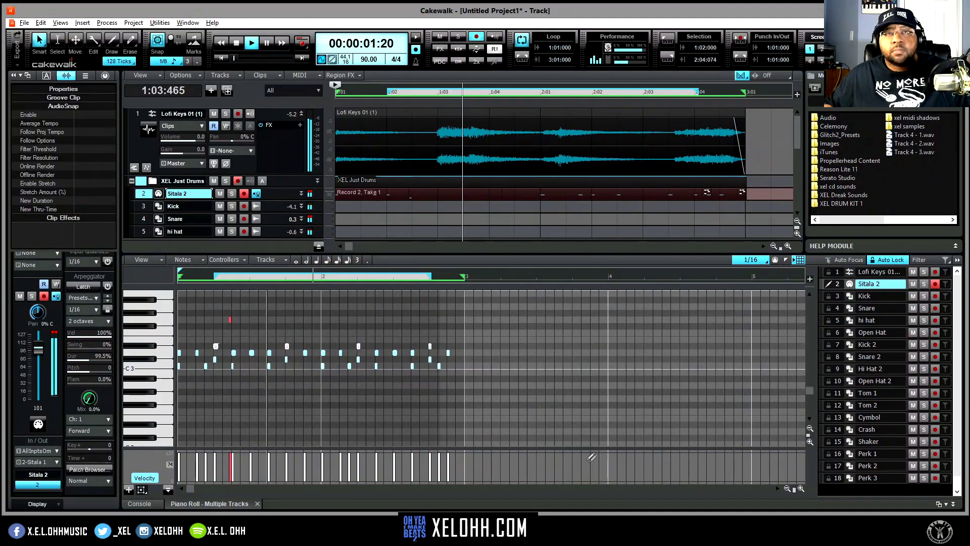
key(space)
Step: During playback, add a matching G3 note in bar 2, select both G3 notes and nudge them slightly later
key(space)
click(374, 319)
drag(378, 313, 200, 324)
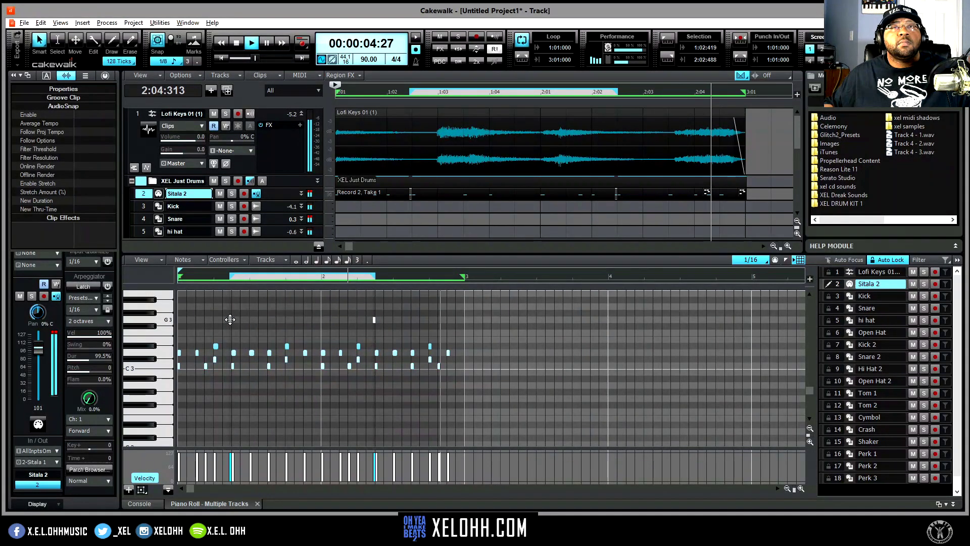
drag(231, 319, 233, 319)
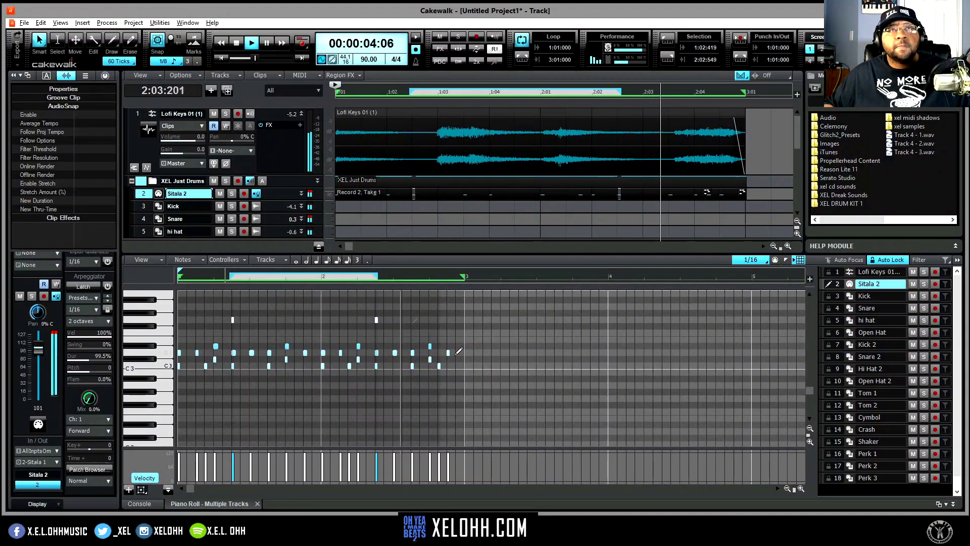
Step: Collapse the XEL Just Drums folder and load the XEL COLORS.fxc FX chain preset on the Lofi Keys track
click(131, 180)
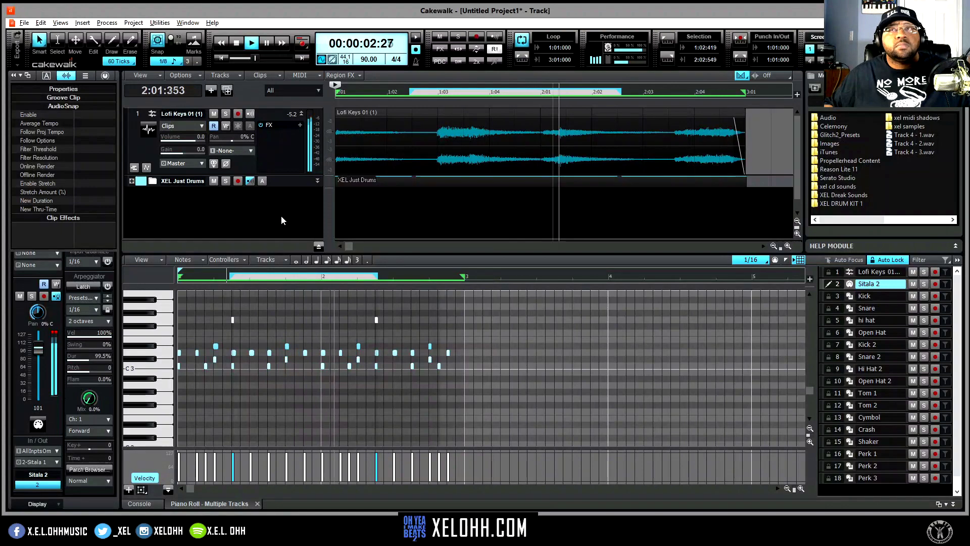
click(300, 126)
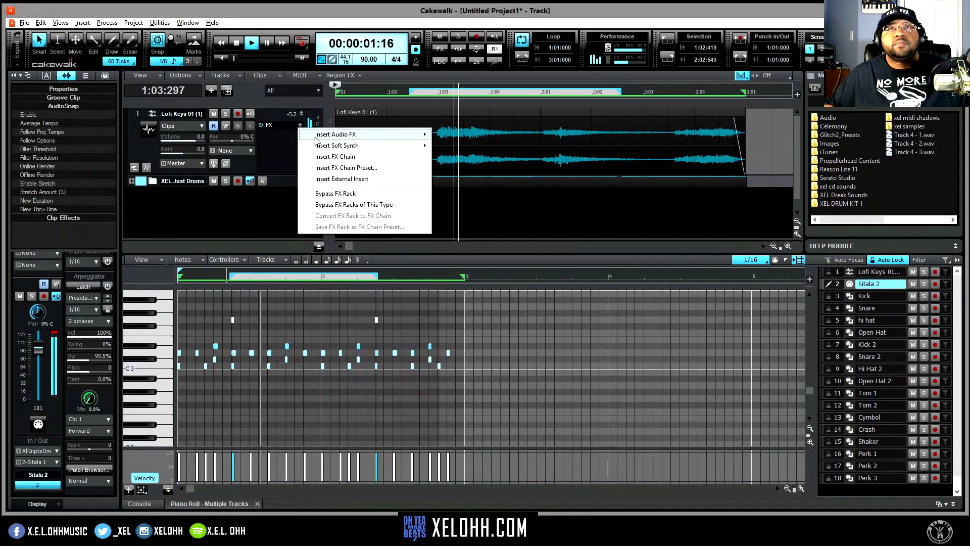
click(348, 167)
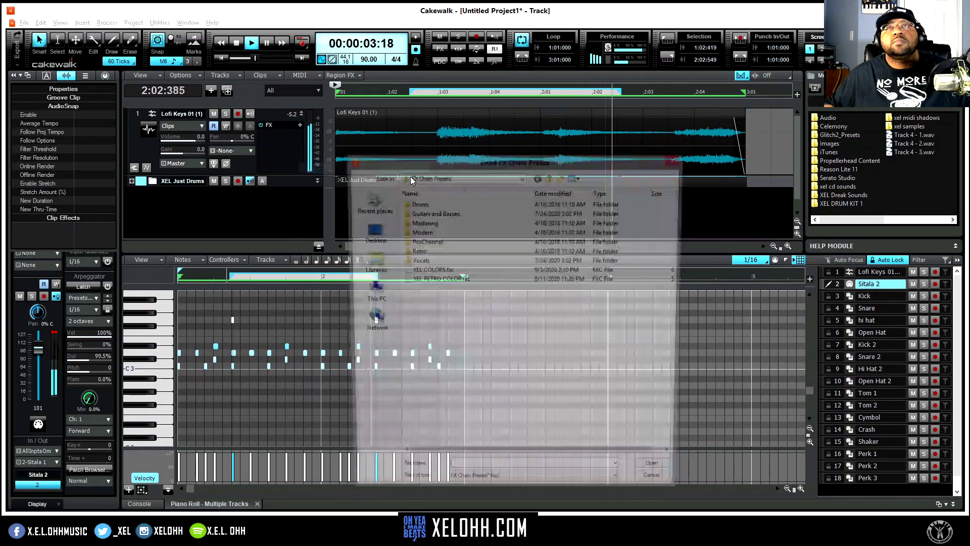
click(427, 270)
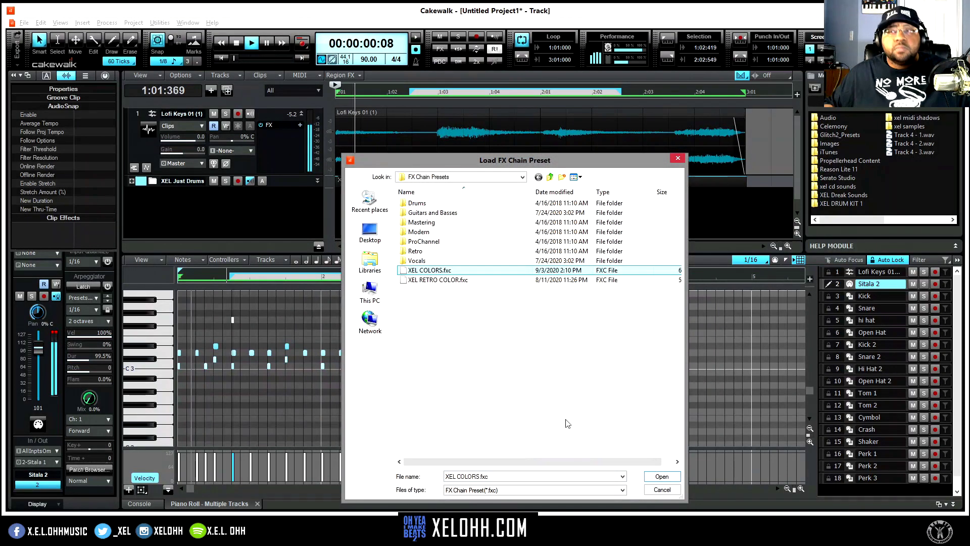
click(658, 476)
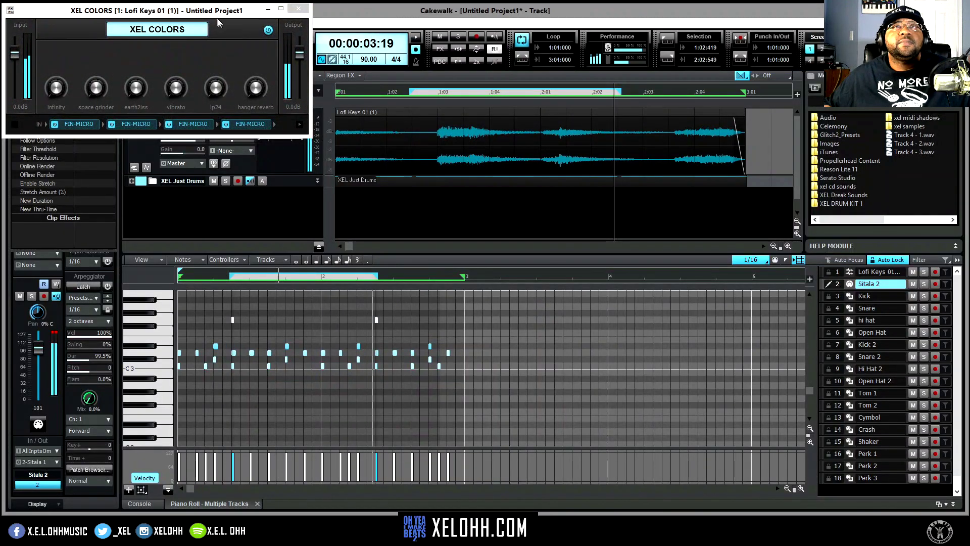
Step: Move the XEL COLORS window clear of the screen edge, set infinity to 32% and raise lp24
drag(208, 14, 327, 135)
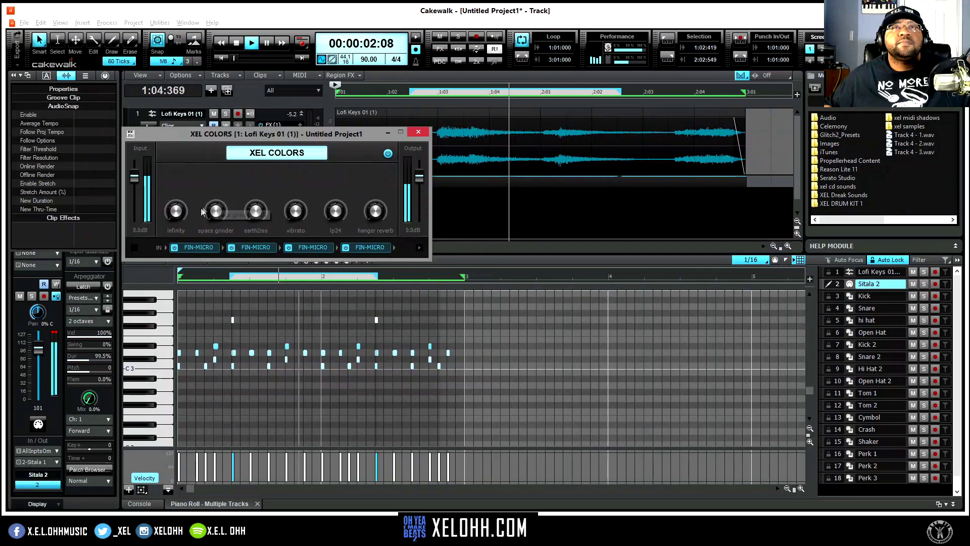
mouse_move(176, 212)
scroll(176, 212, up, 3)
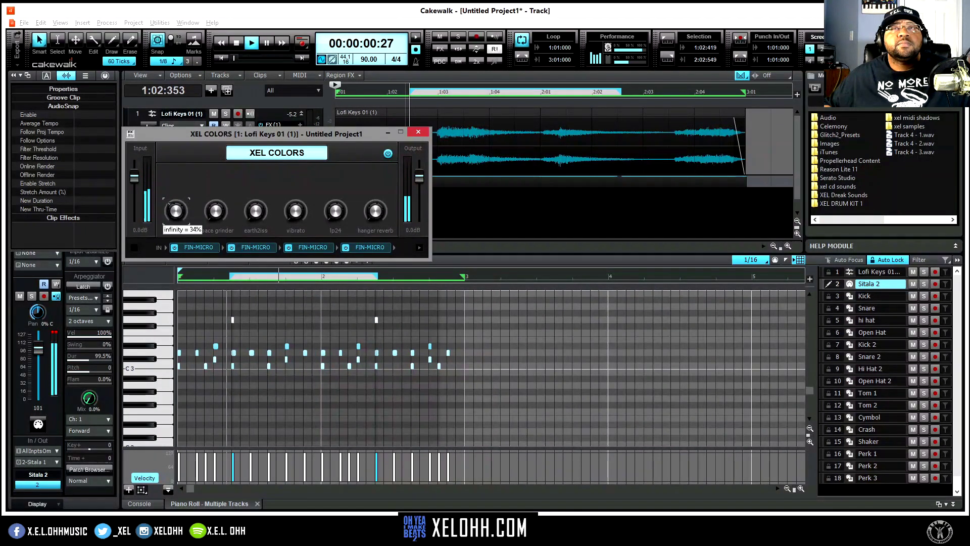
scroll(176, 211, down, 3)
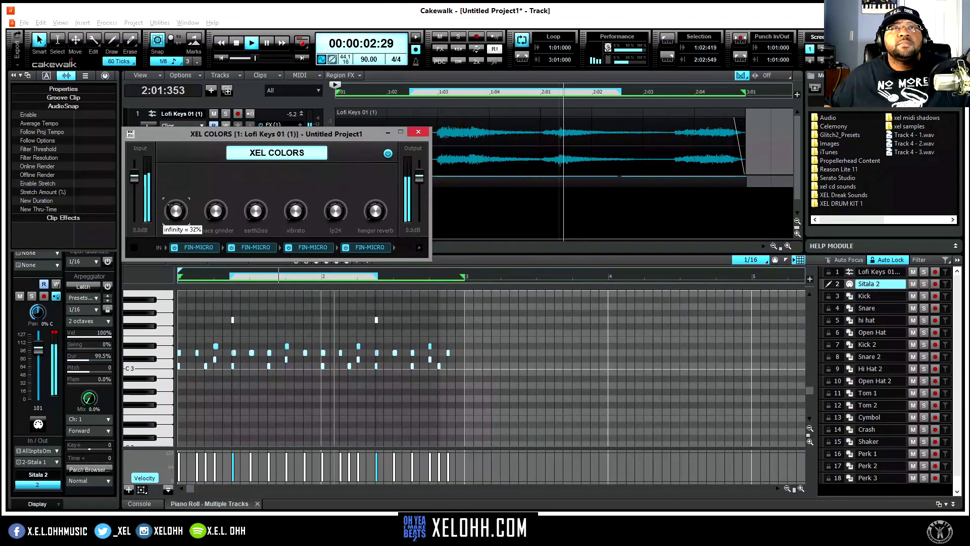
mouse_move(335, 211)
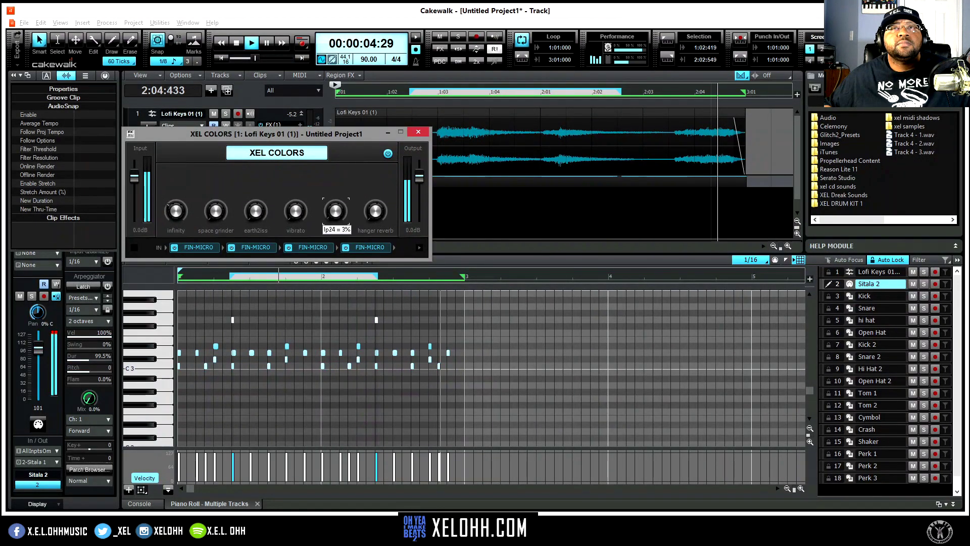
scroll(336, 212, up, 8)
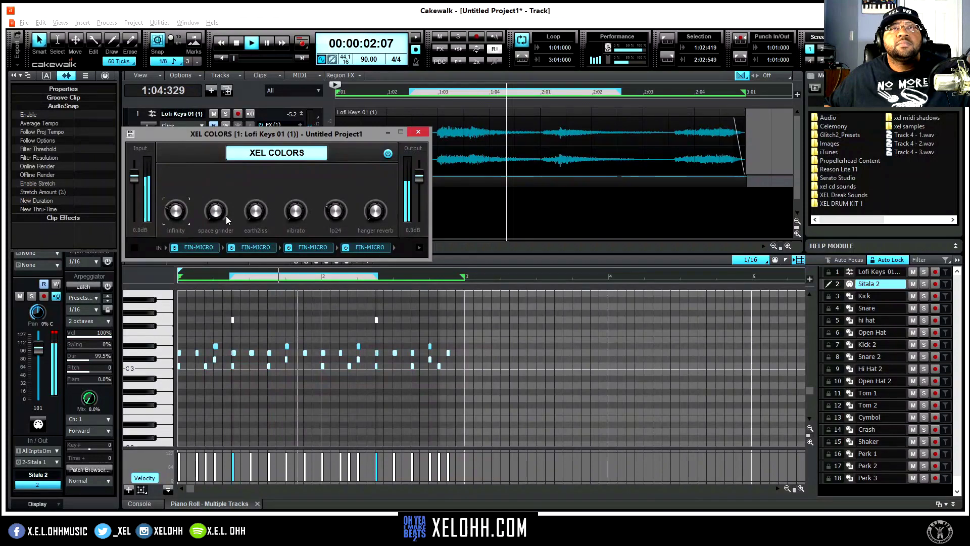
Step: Fine-tune the vibrato, lp24 and infinity amounts in XEL COLORS during looped playback and close its window
mouse_move(295, 213)
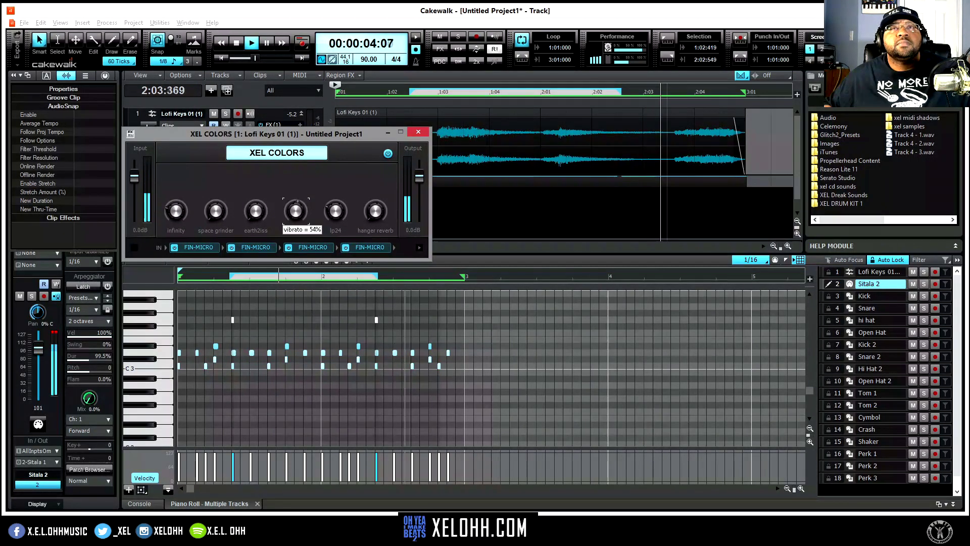
drag(295, 212, 335, 197)
mouse_move(335, 211)
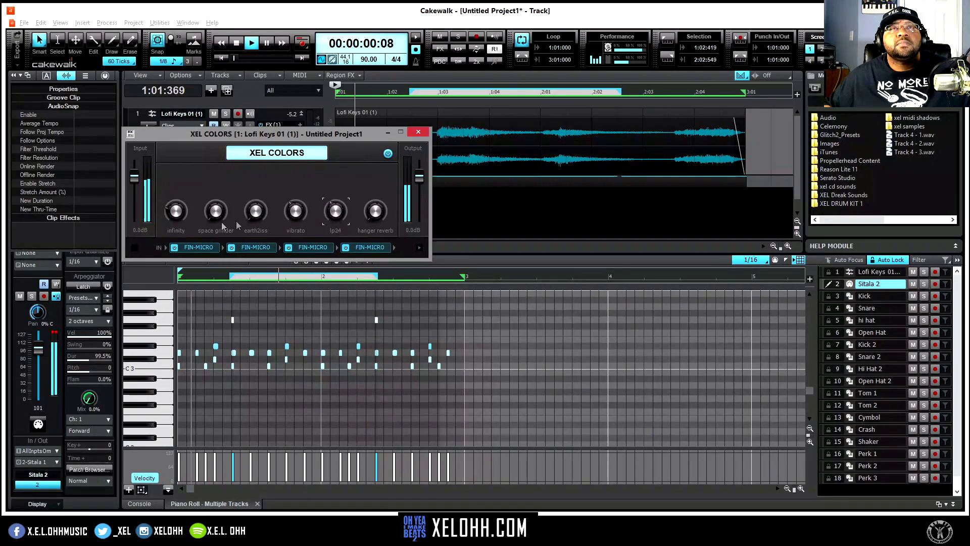
drag(177, 215, 176, 215)
drag(292, 210, 332, 211)
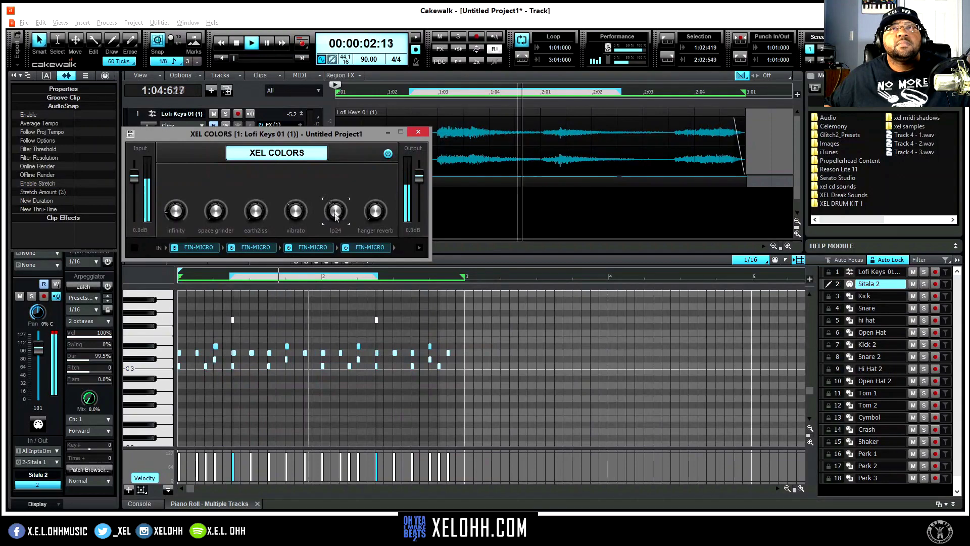
click(418, 133)
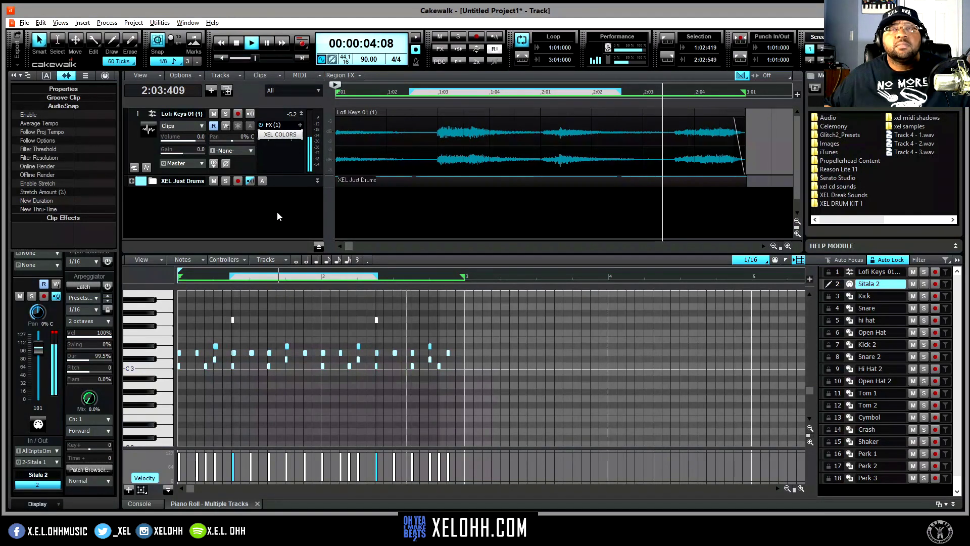
Step: Stop playback and select the Lofi Keys 01 (1) clip
key(space)
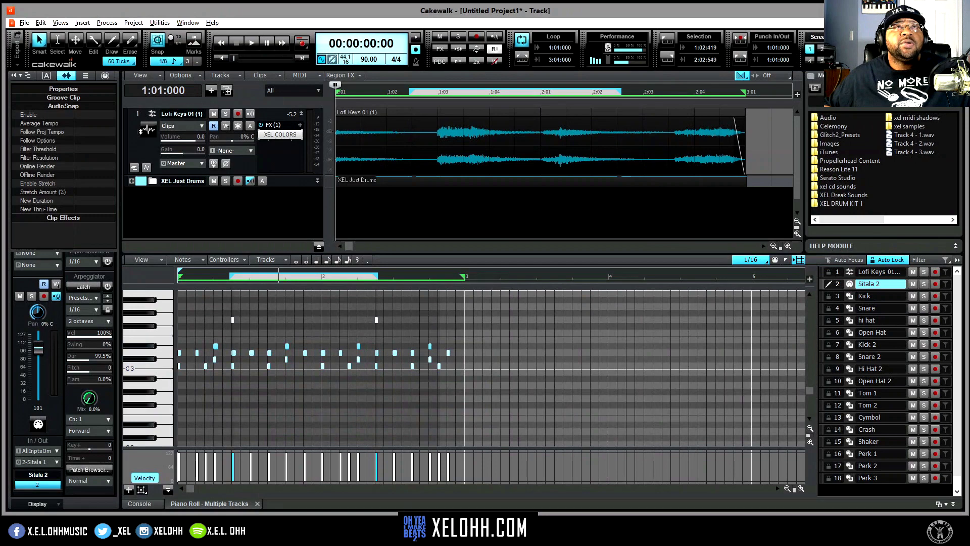
click(458, 113)
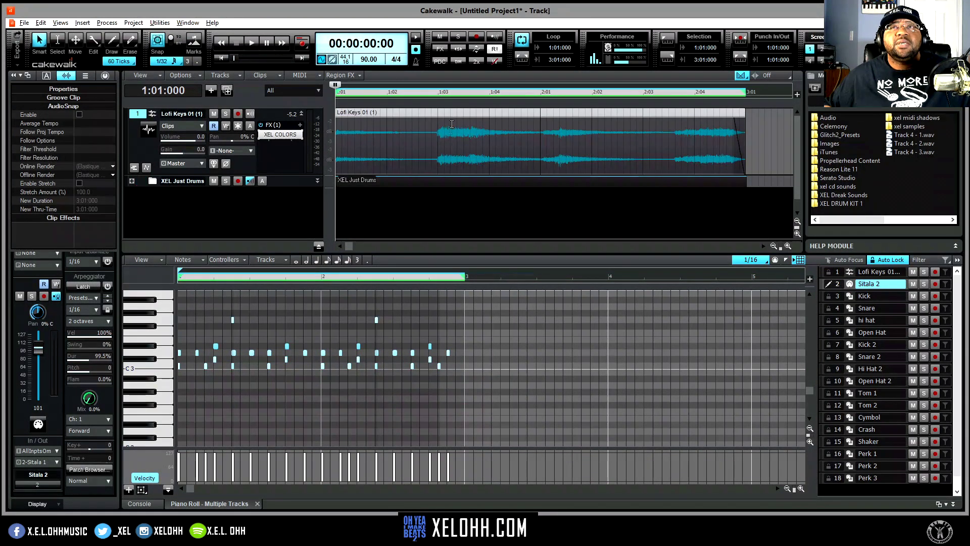